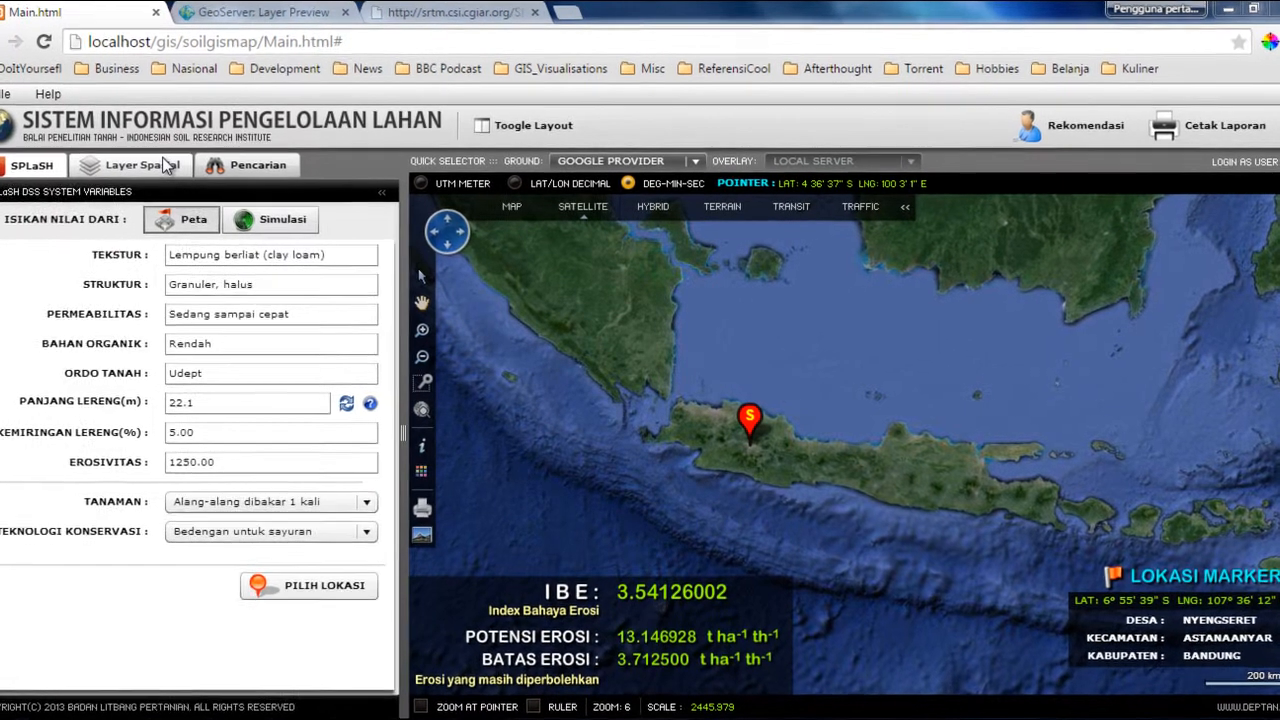
Add the layers BTT:BTT_tanah_jabar_by_Texture and BTT:BTT_spt_jatim250 from the available layer catalog to the spatial layer list.
left_click(178, 172)
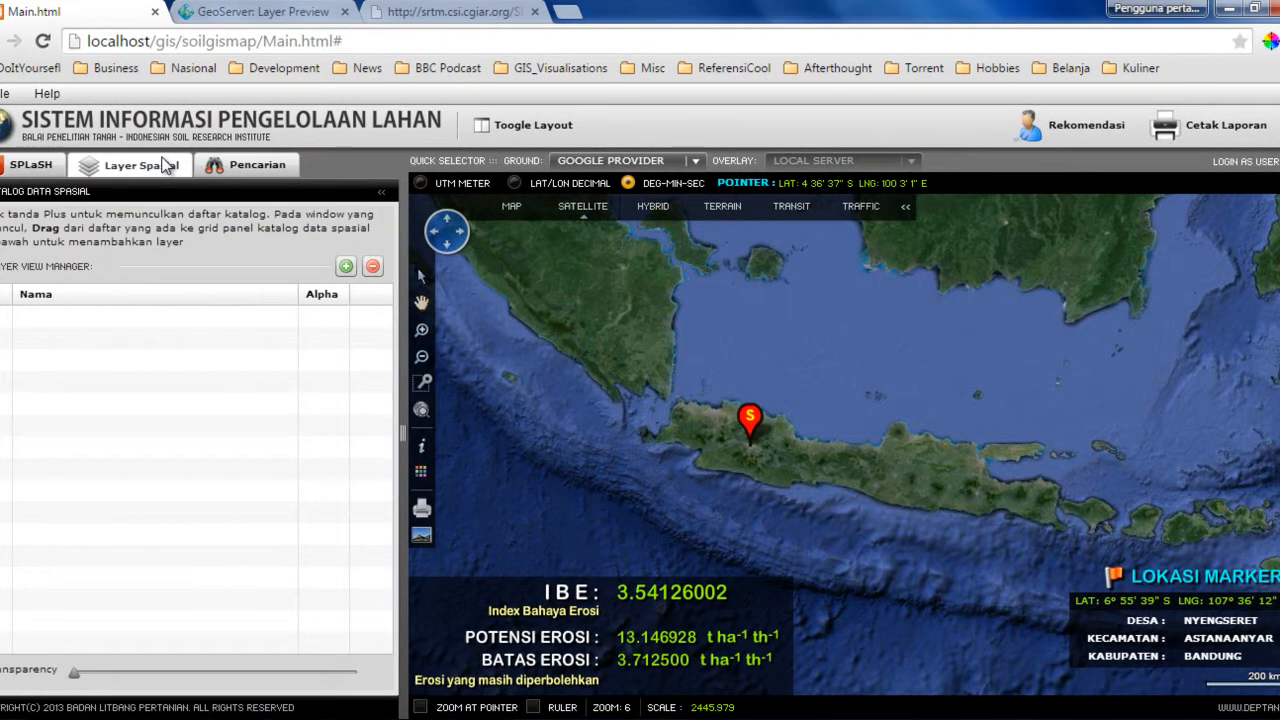
left_click(345, 266)
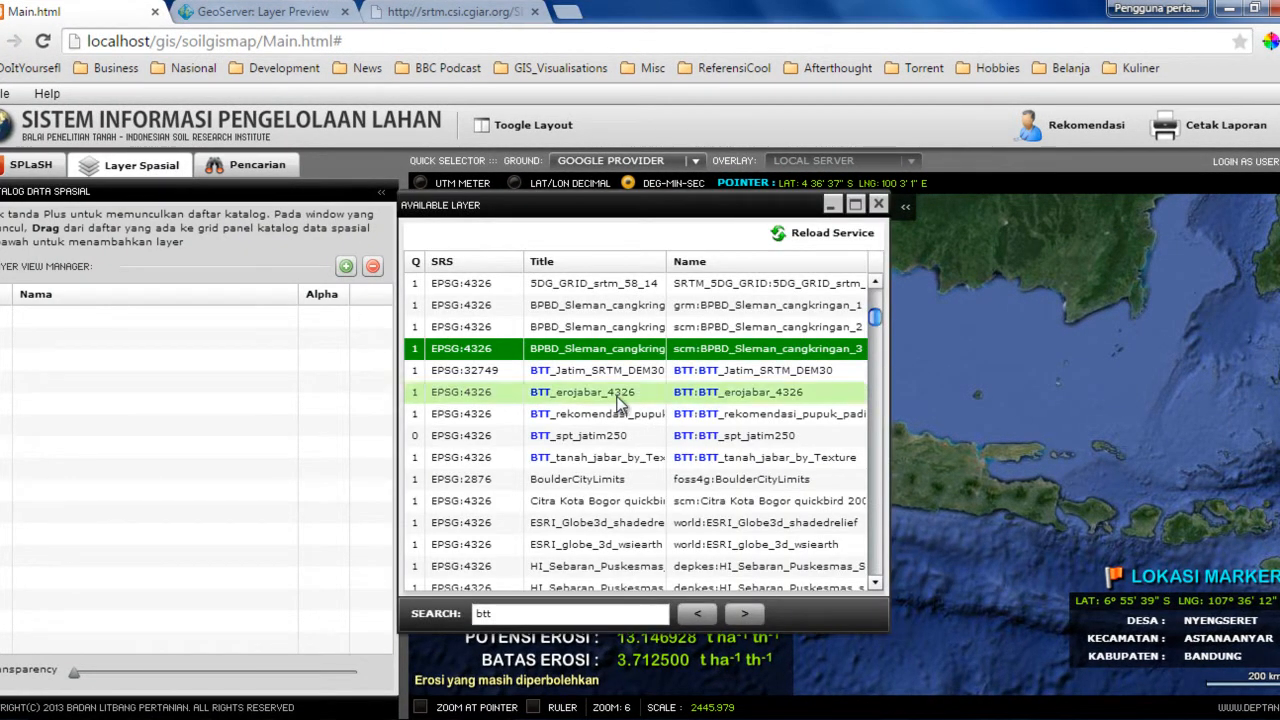
left_click_drag(575, 457, 303, 386)
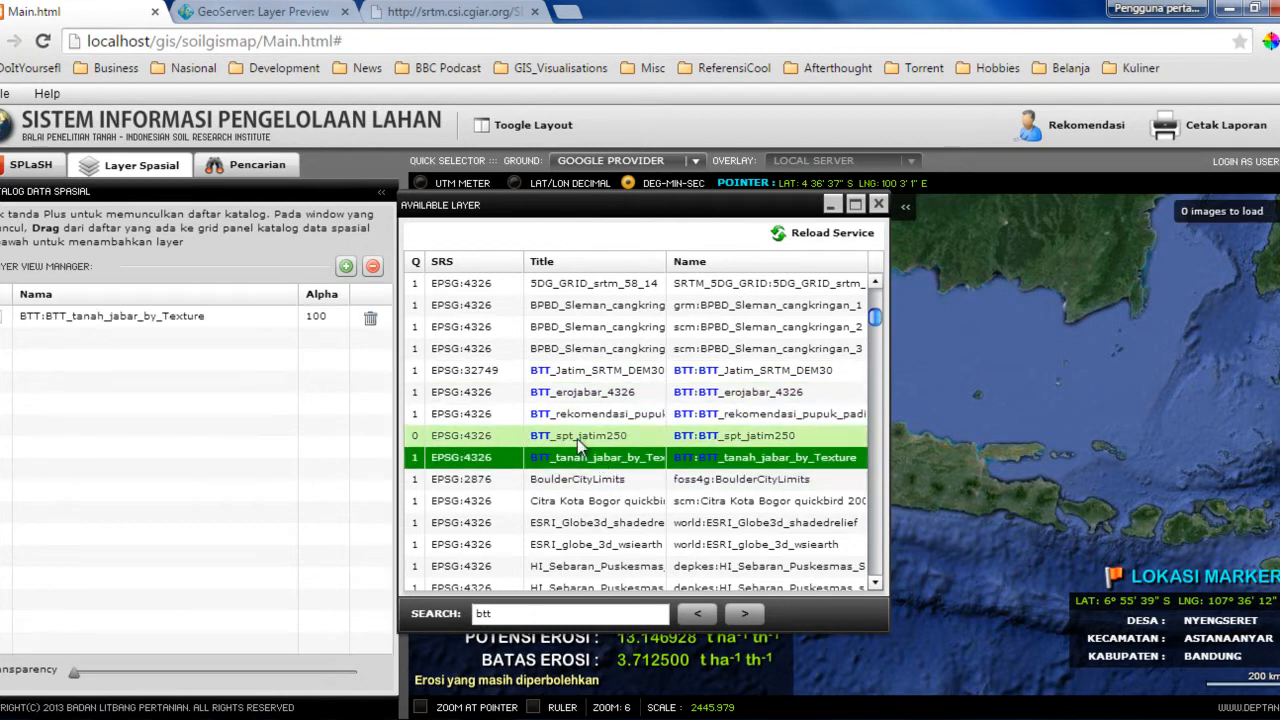
left_click_drag(585, 445, 318, 312)
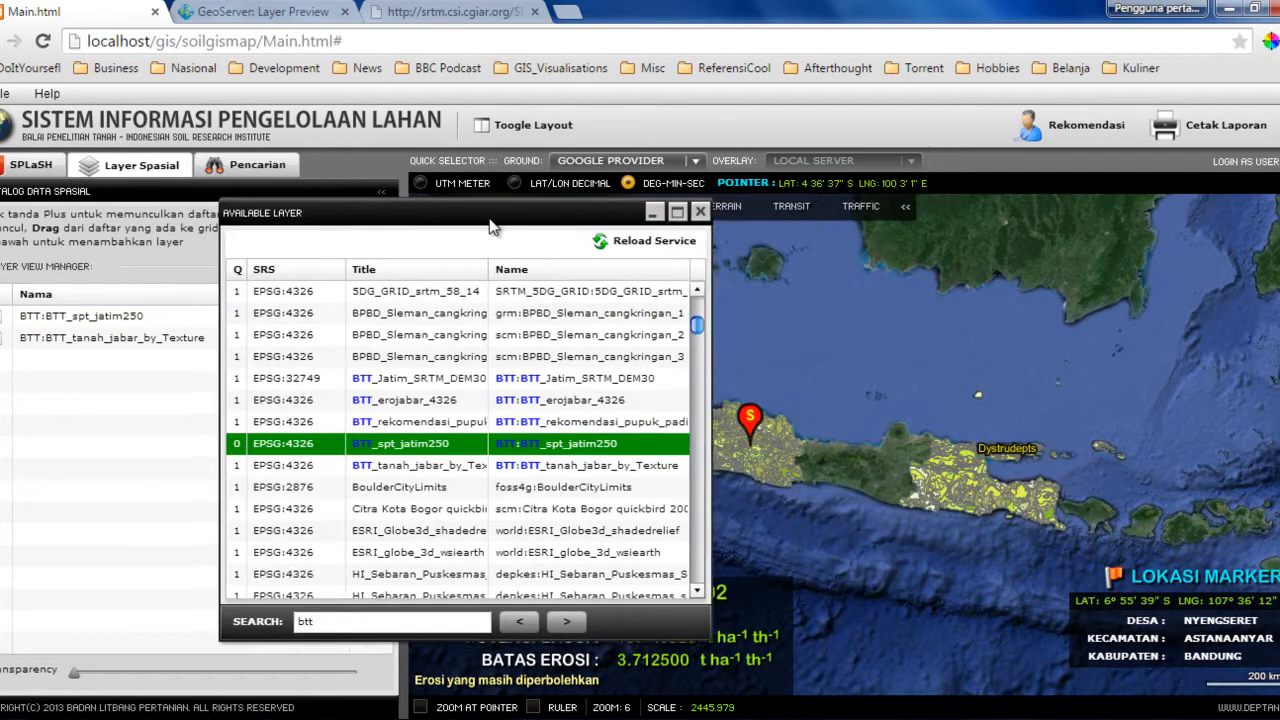
left_click(665, 215)
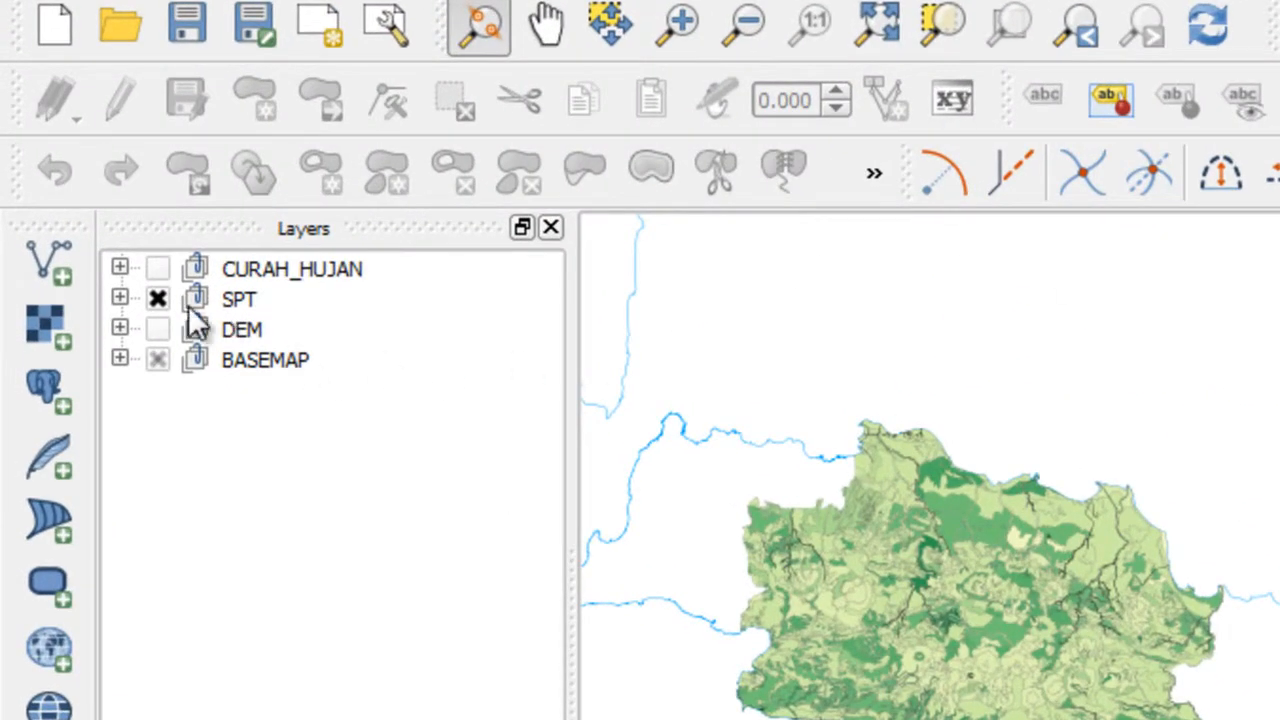
Examine which layers the DEM group contains, then collapse it and expand the SPT group in the QGIS project.
left_click(156, 300)
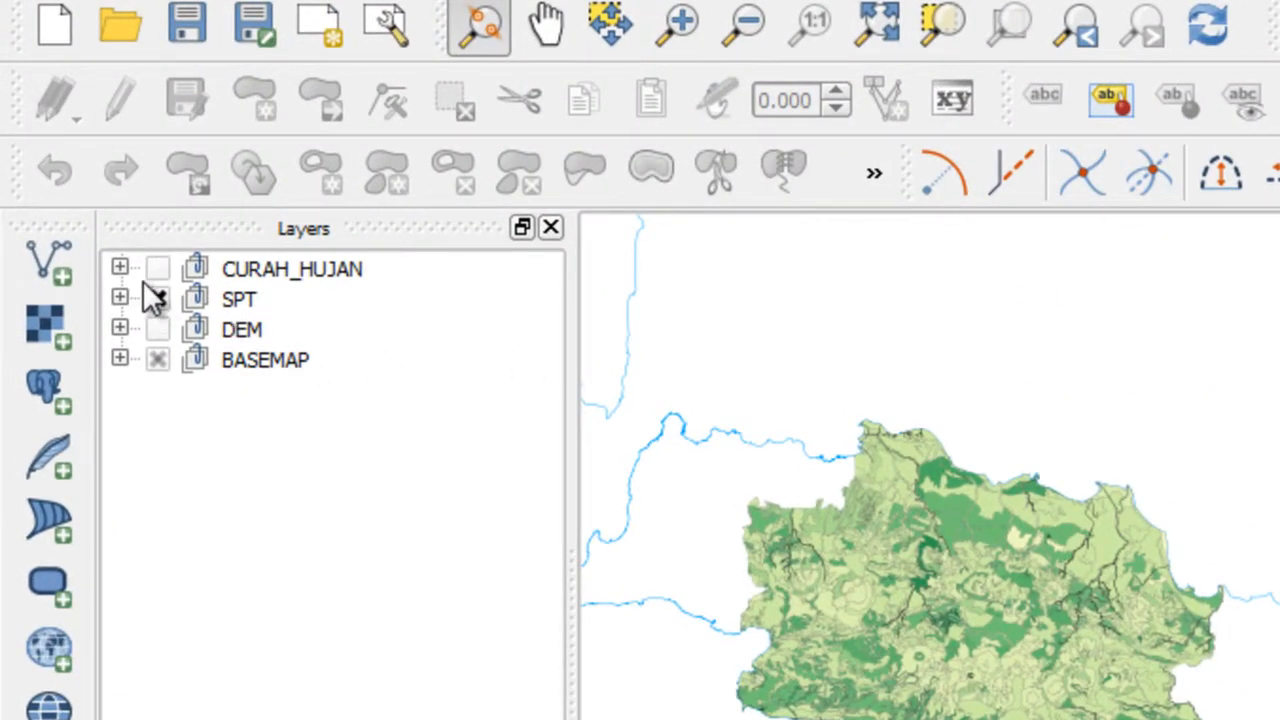
left_click(152, 296)
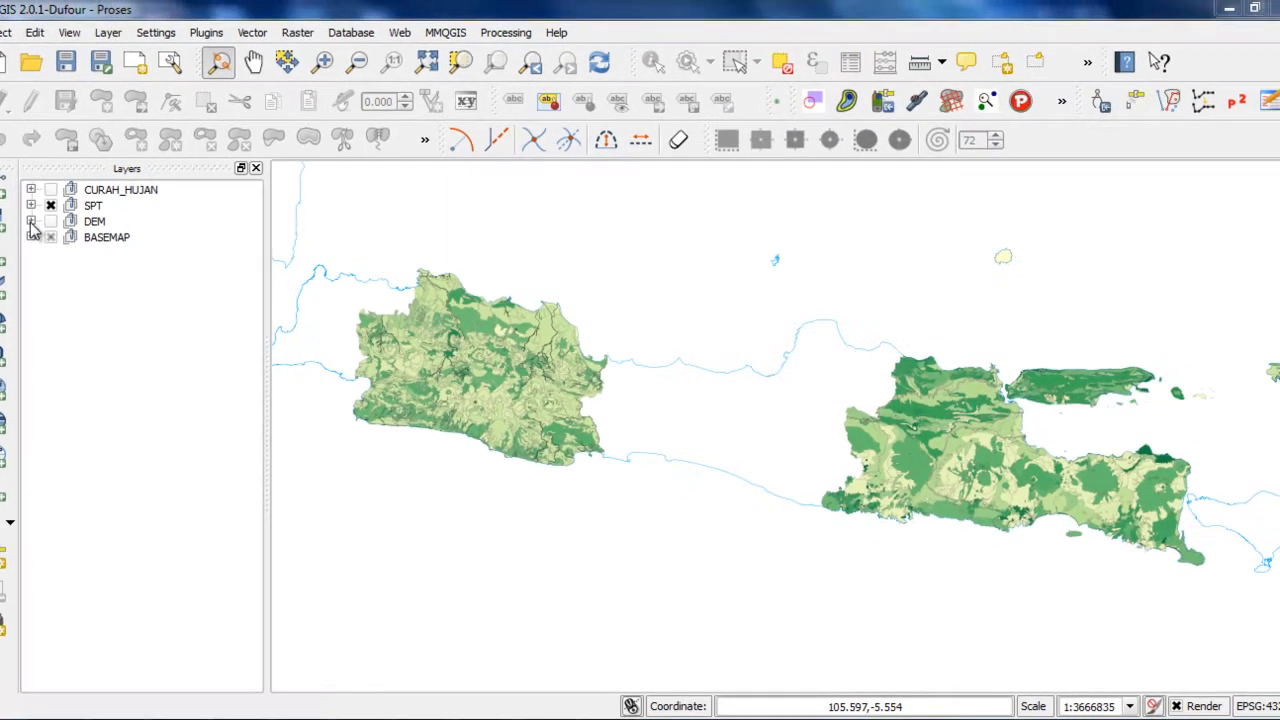
left_click(119, 329)
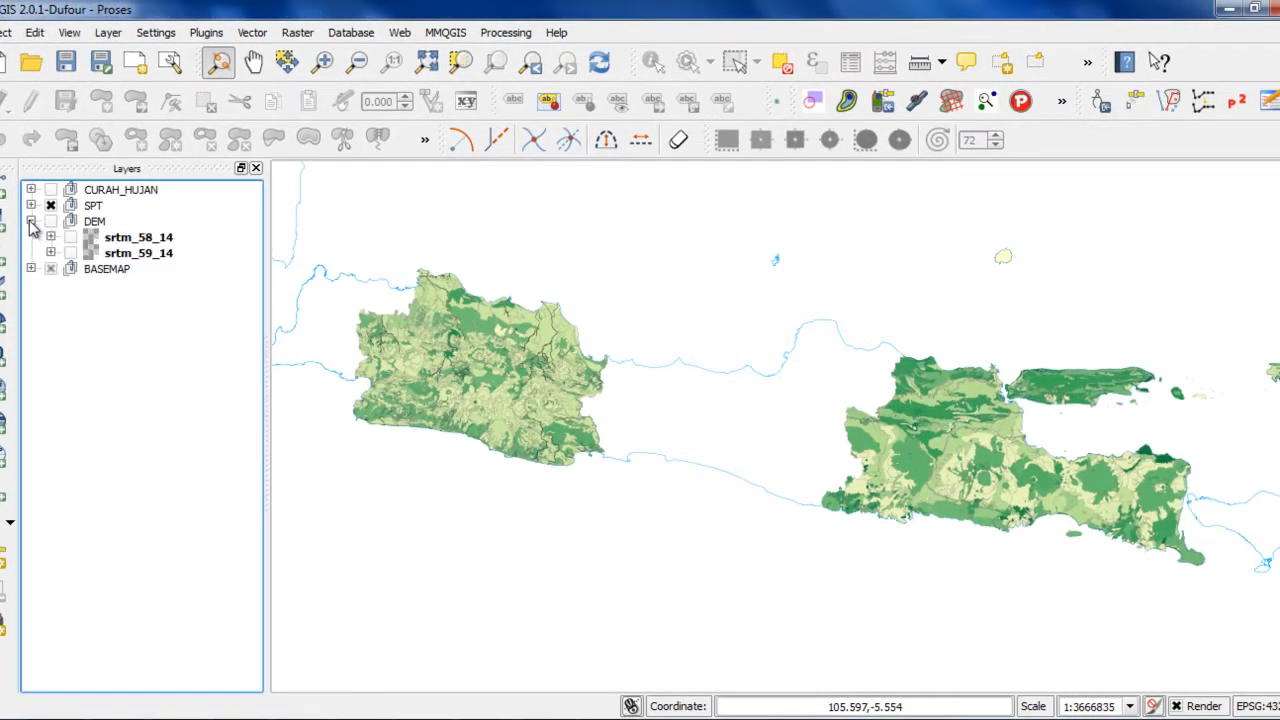
left_click(31, 221)
left_click(31, 205)
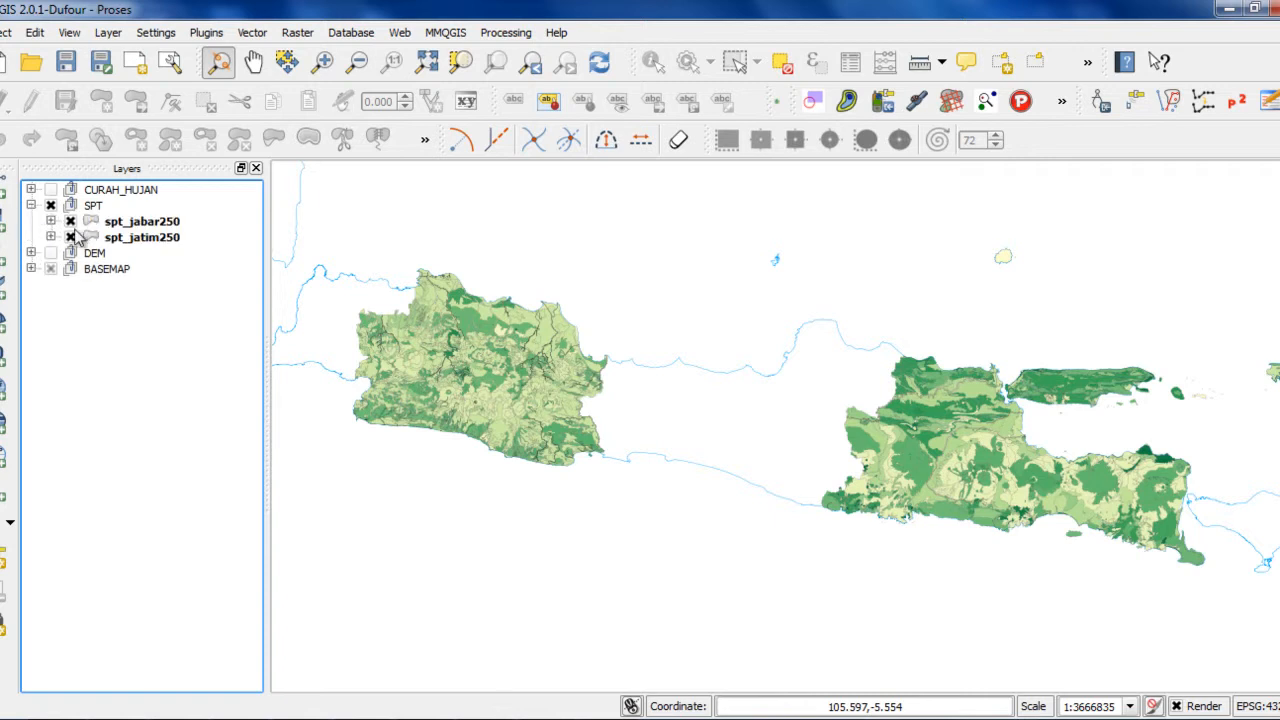
mouse_move(143, 225)
Switch to FME Workbench and connect the SPT JABAR source feature type to the SPT Indonesia destination.
mouse_move(240, 719)
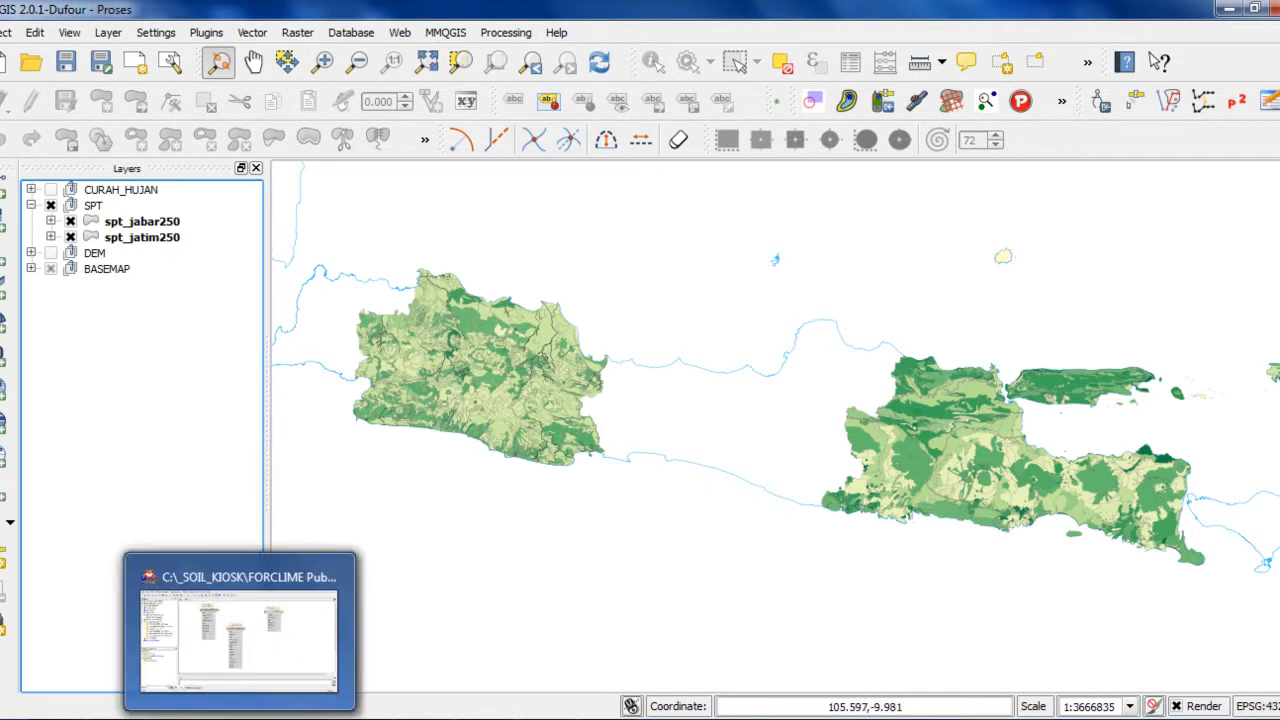
left_click(280, 690)
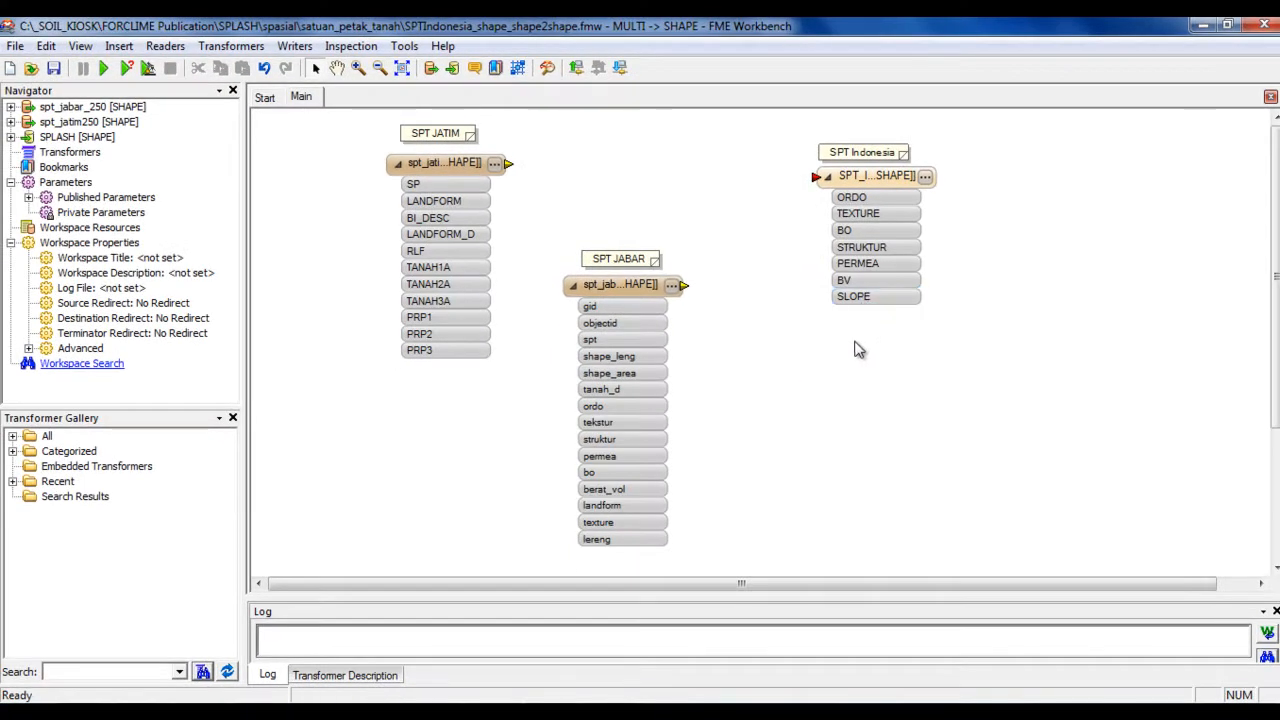
left_click(623, 290)
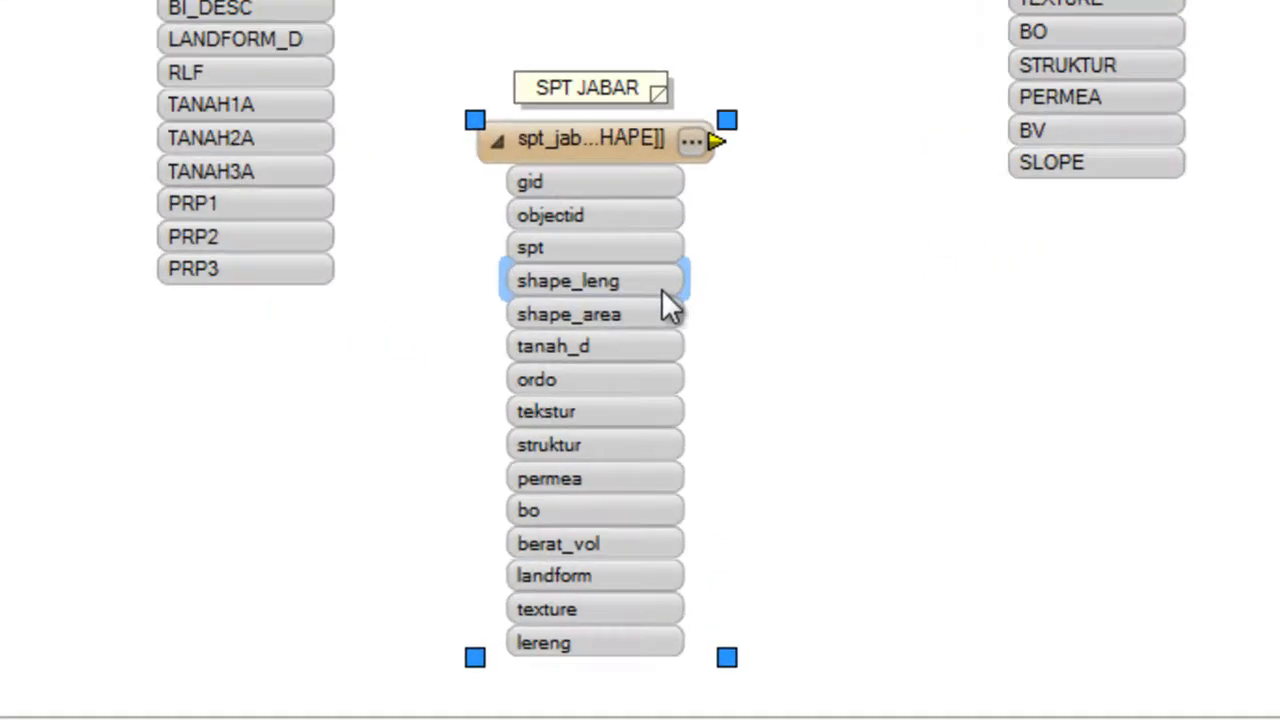
left_click_drag(721, 100, 662, 80)
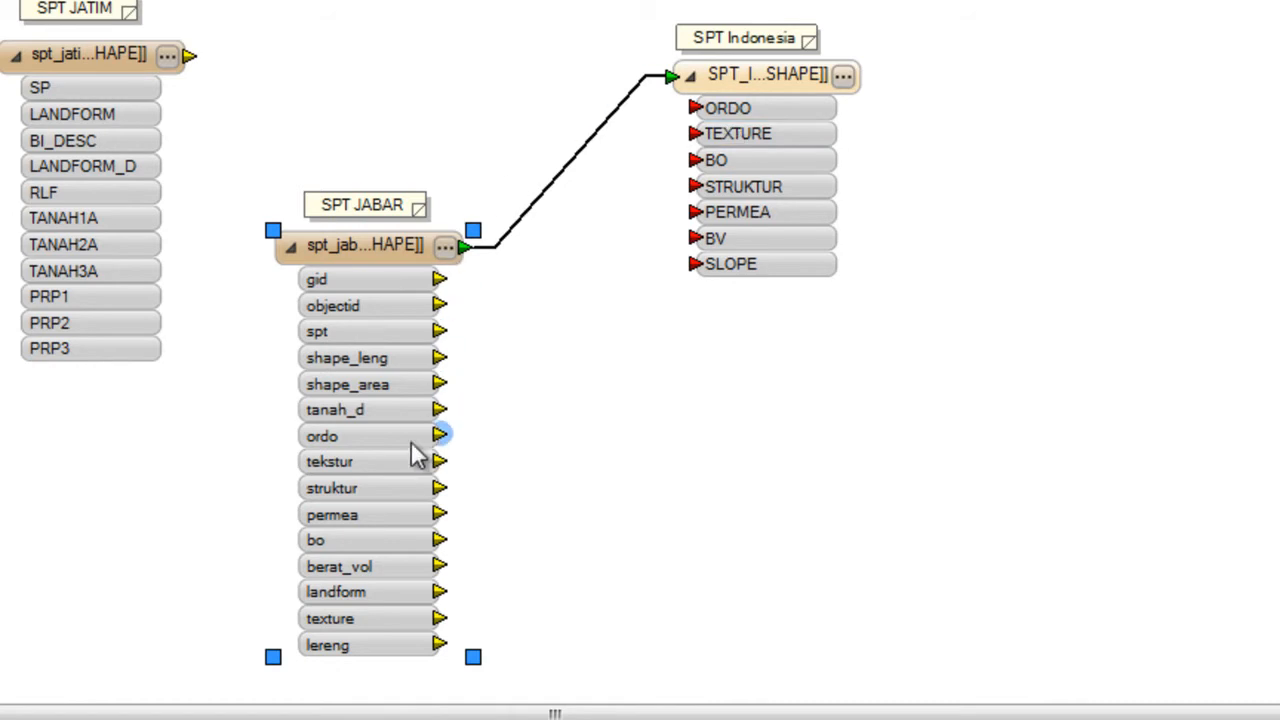
Map SPT JABAR attributes ordo, texture, bo, struktur, permea and berat_vol to ORDO, TEXTURE, BO, STRUKTUR, PERMEA and BV in SPT Indonesia.
left_click_drag(445, 438, 664, 120)
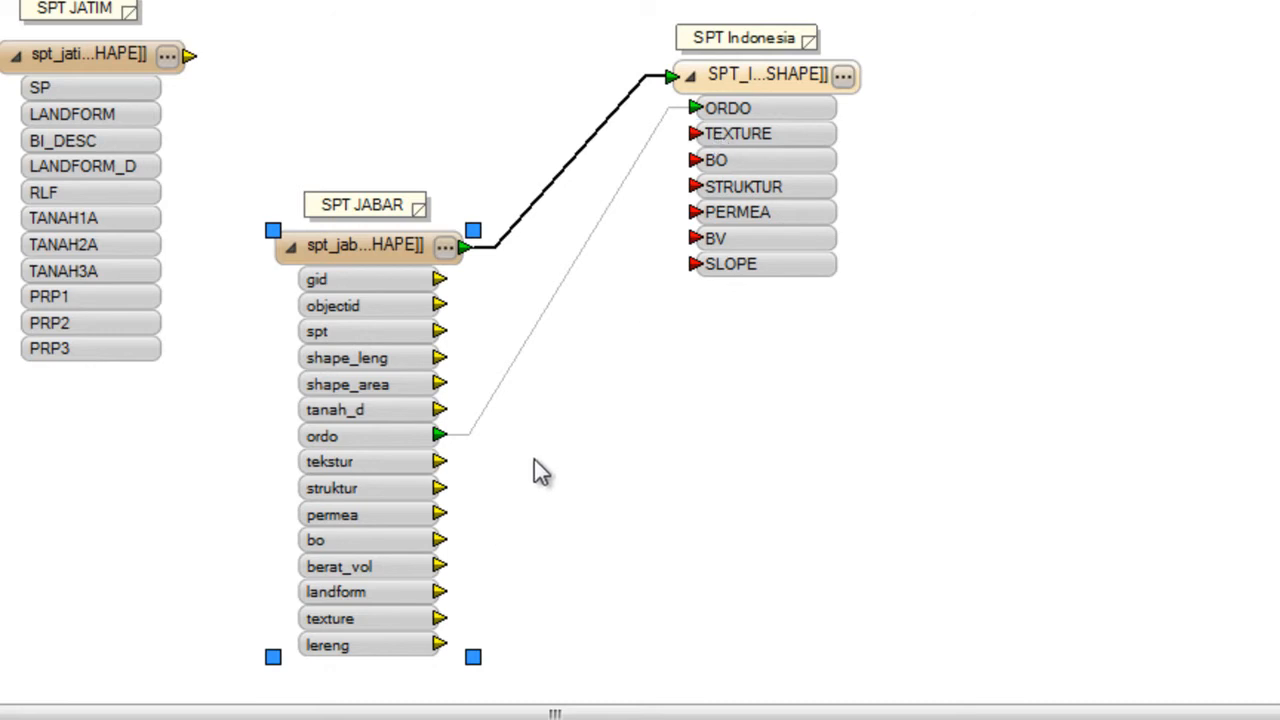
left_click_drag(439, 618, 690, 134)
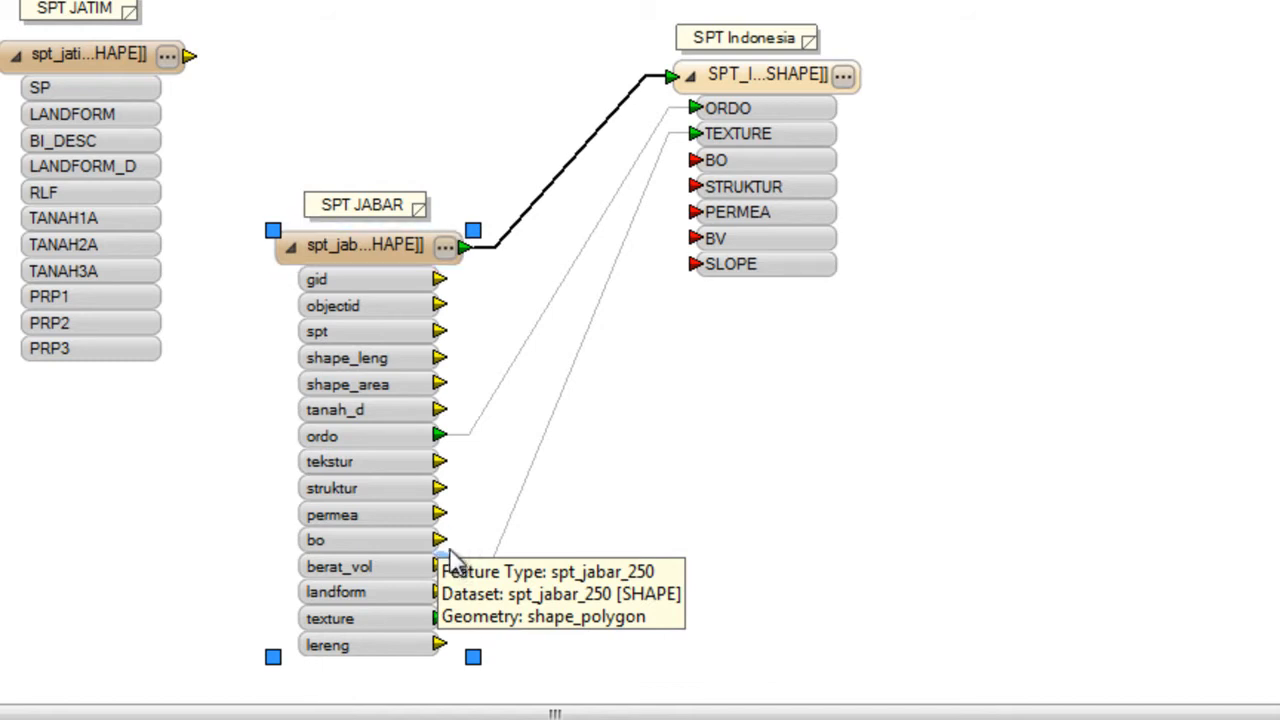
left_click_drag(449, 546, 664, 177)
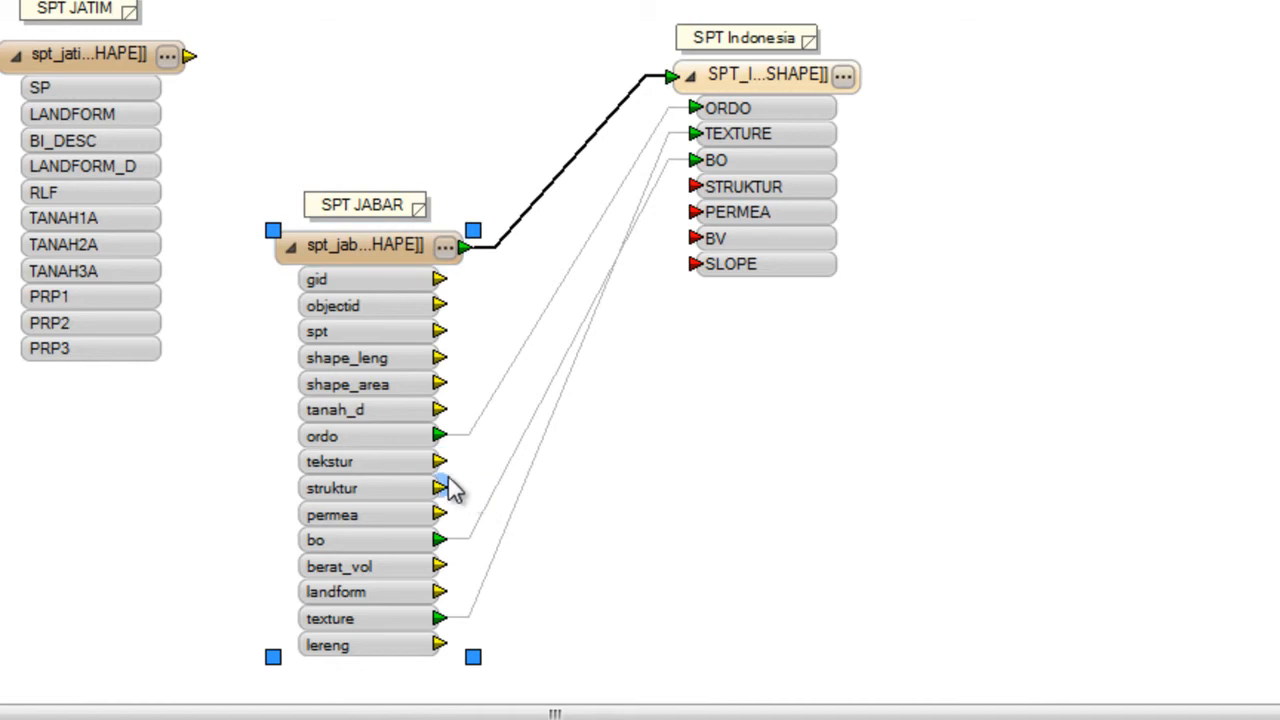
left_click_drag(440, 488, 690, 188)
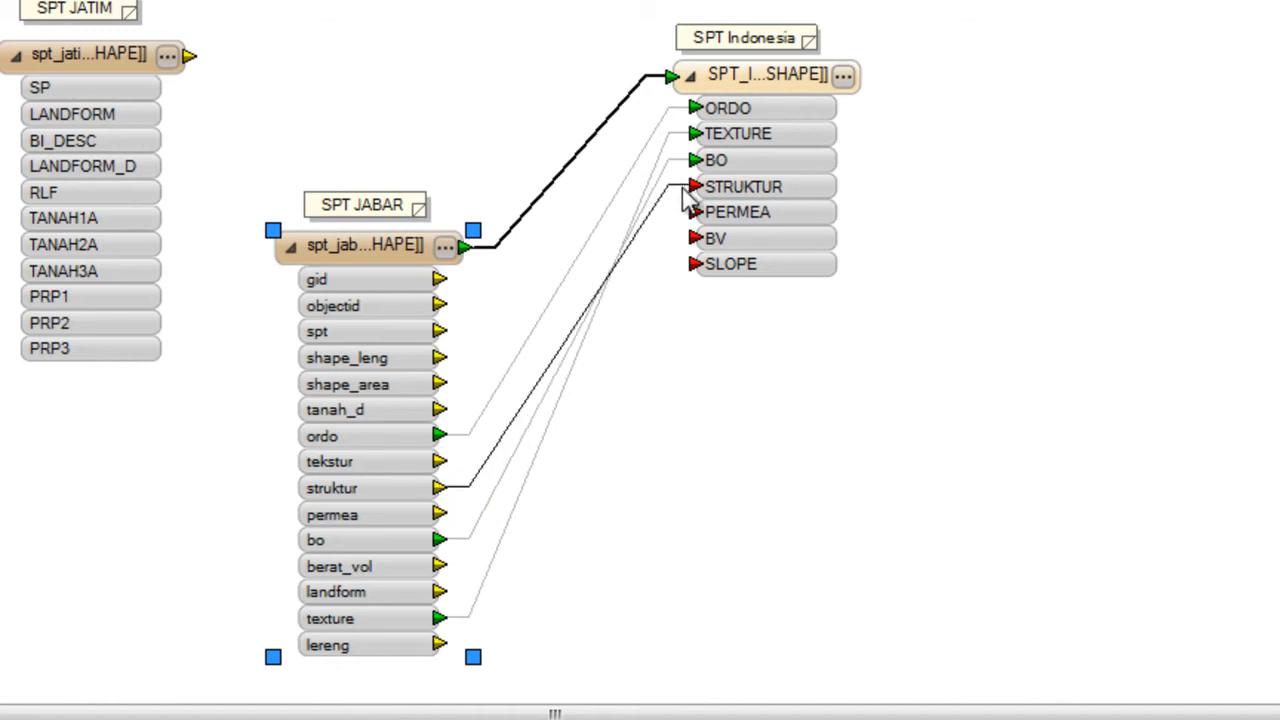
left_click_drag(442, 520, 695, 213)
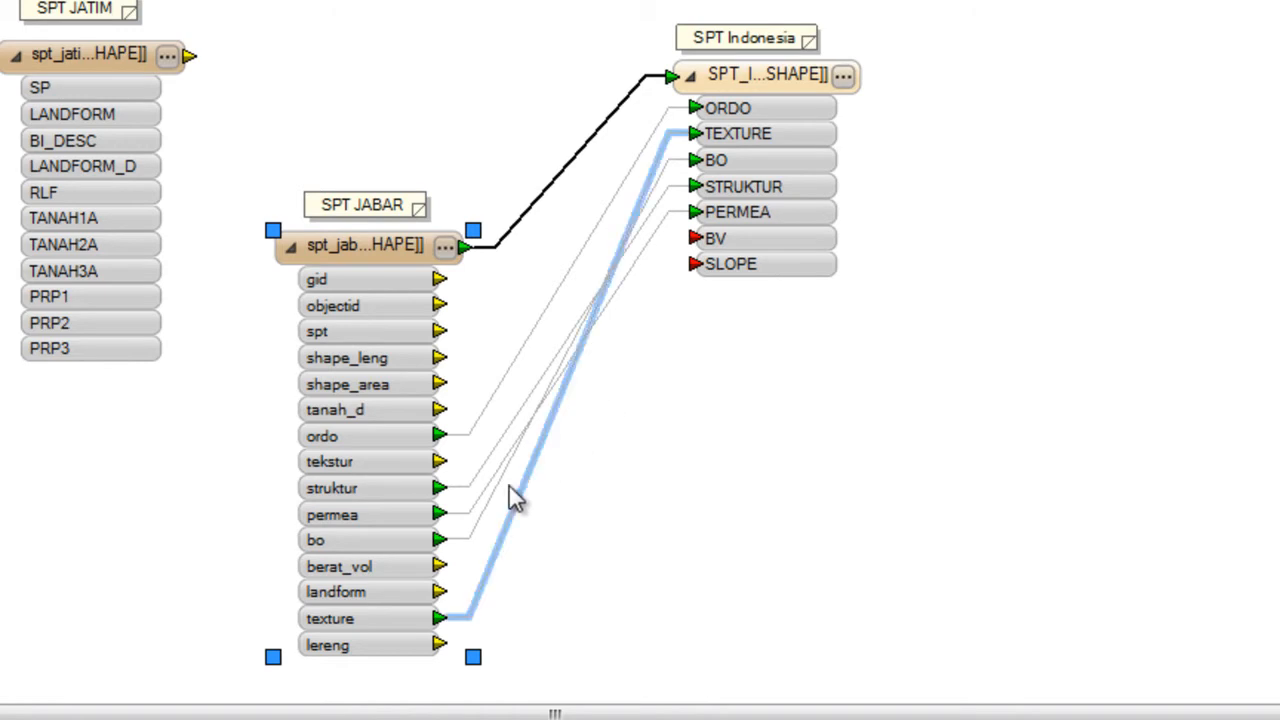
left_click_drag(441, 565, 691, 240)
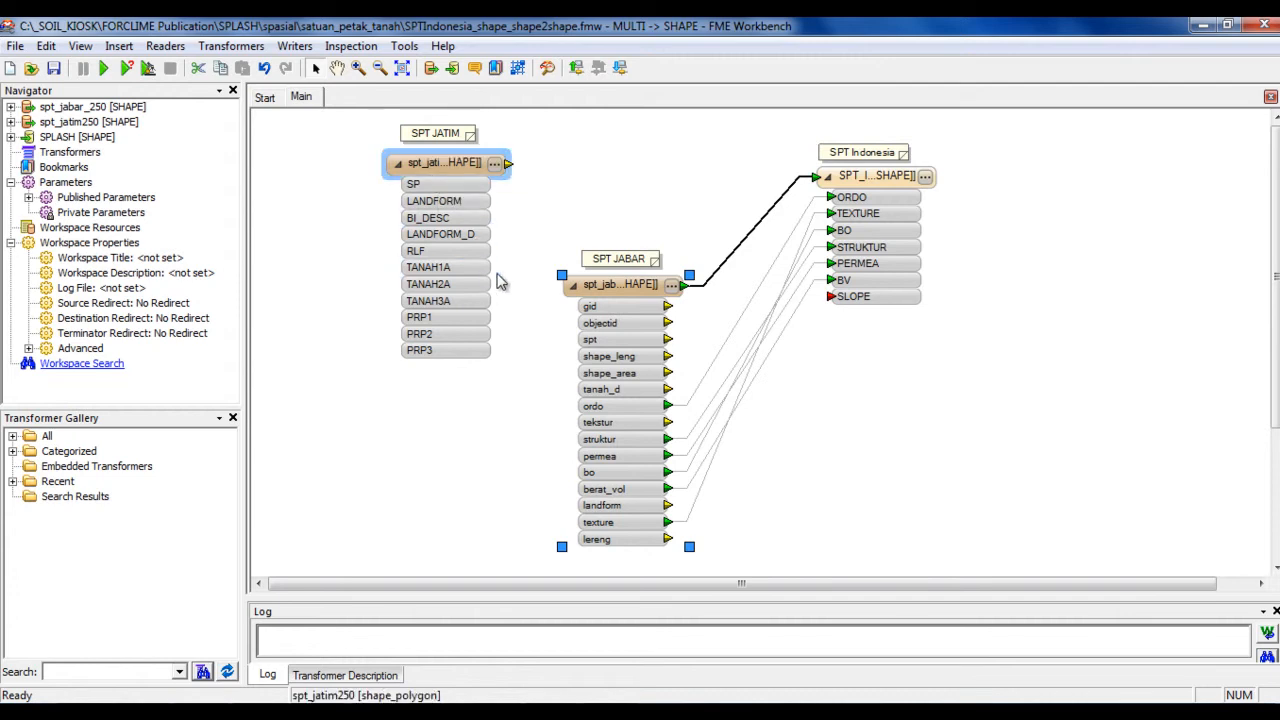
Switch to QGIS, expand the CURAH_HUJAN group and examine the erosivity fields in the erojabar_4326 attribute table, closing it when finished.
mouse_move(320, 712)
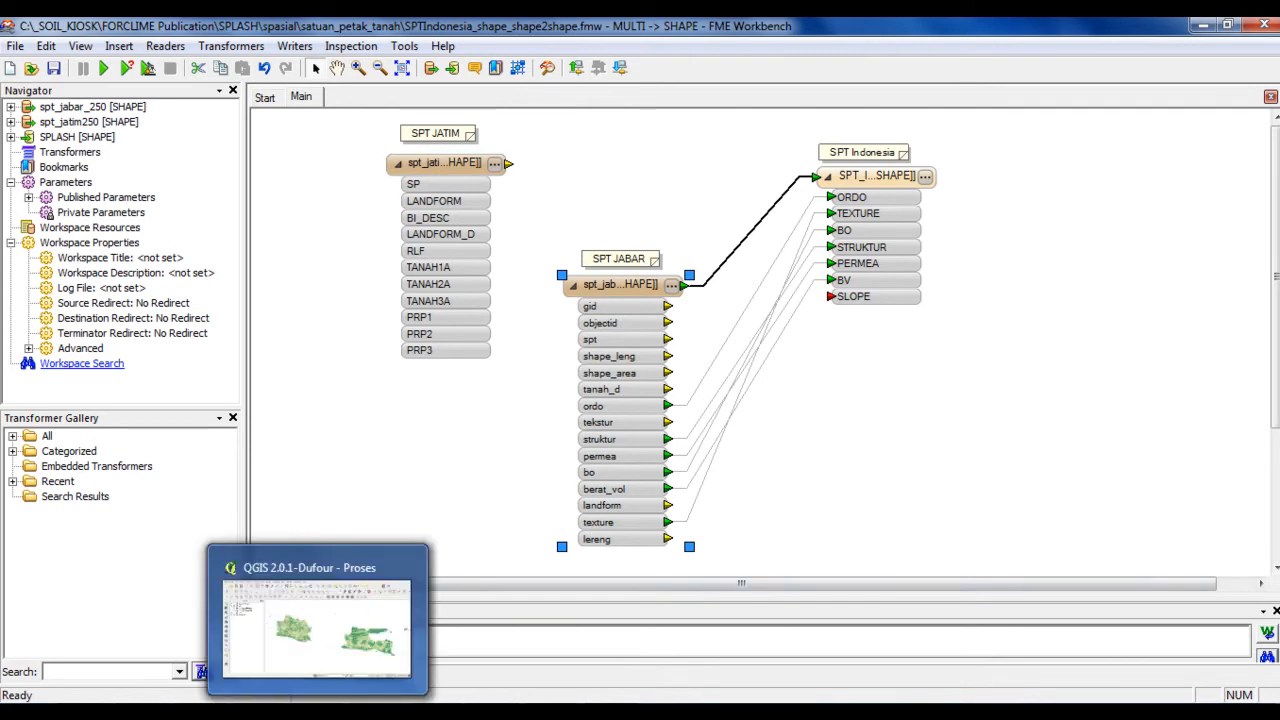
left_click(320, 612)
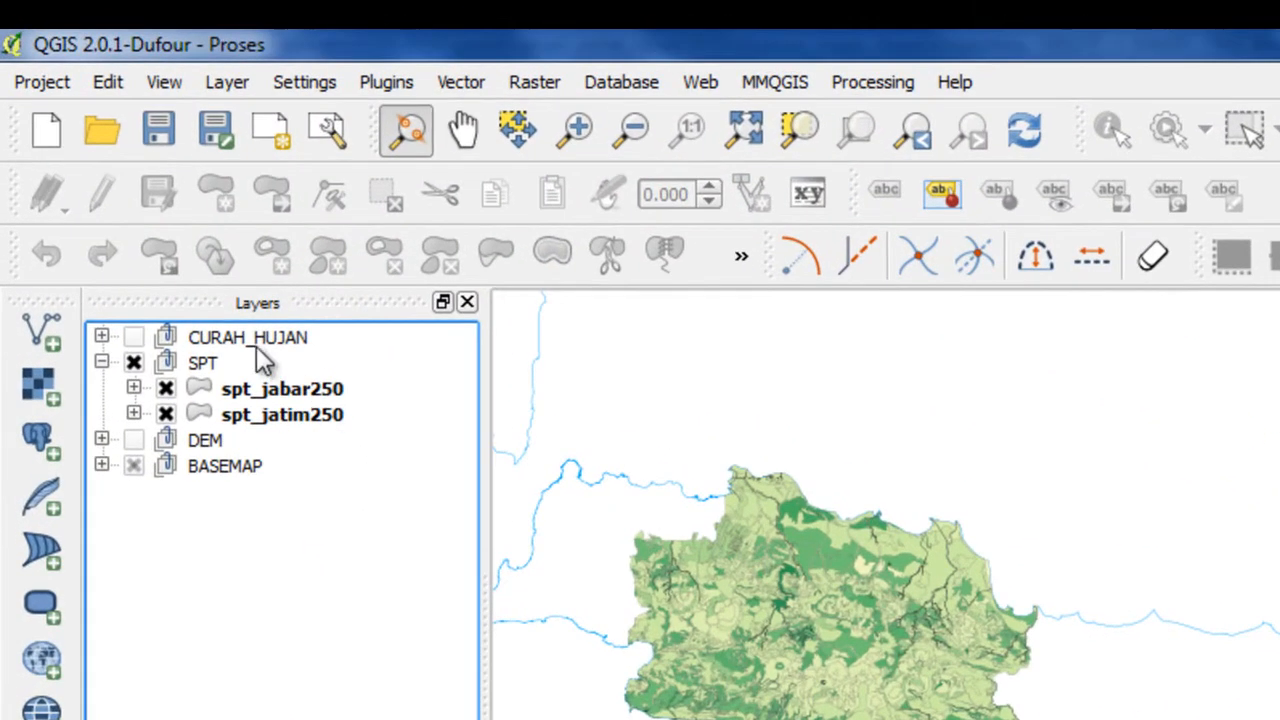
left_click(102, 336)
left_click(102, 336)
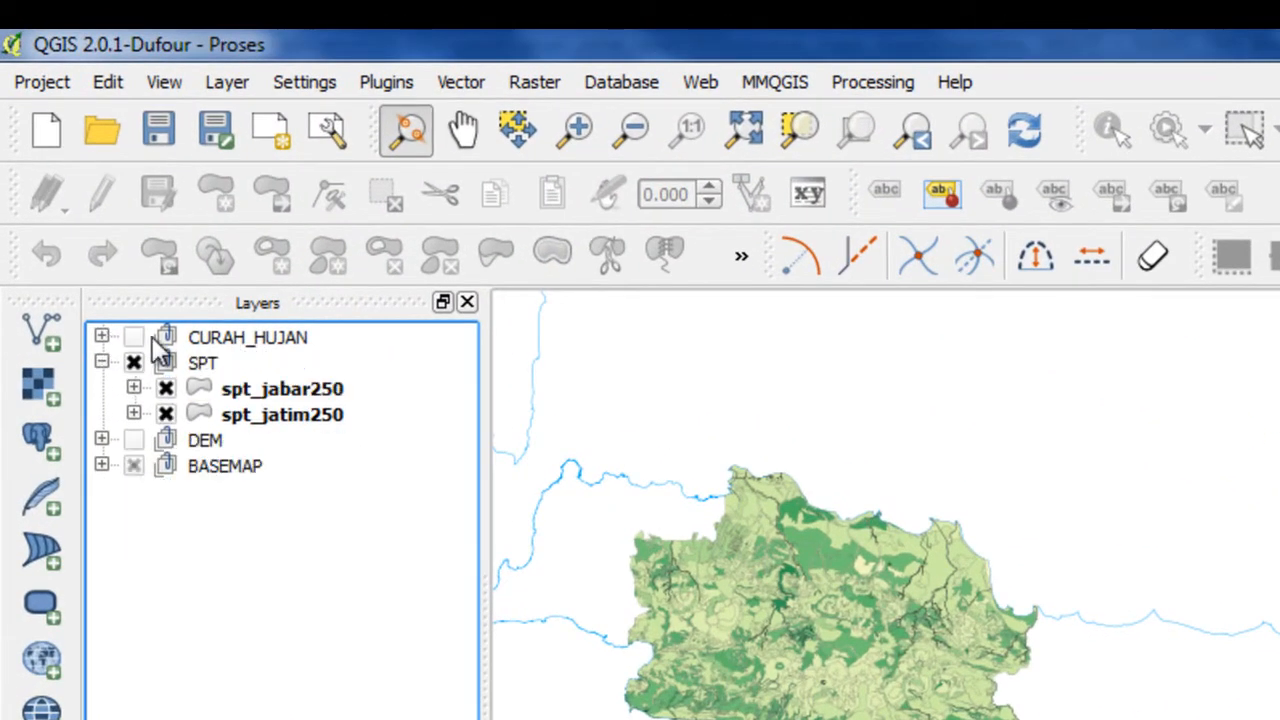
left_click(112, 340)
left_click(102, 336)
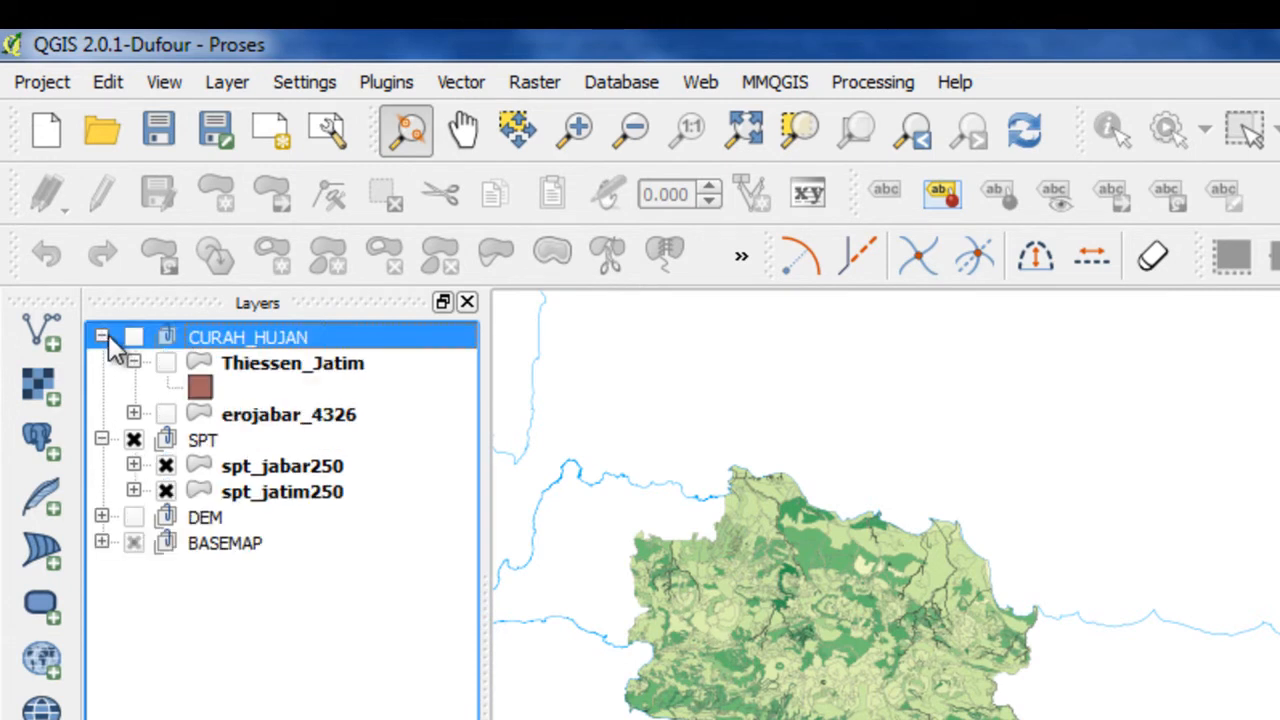
right_click(232, 412)
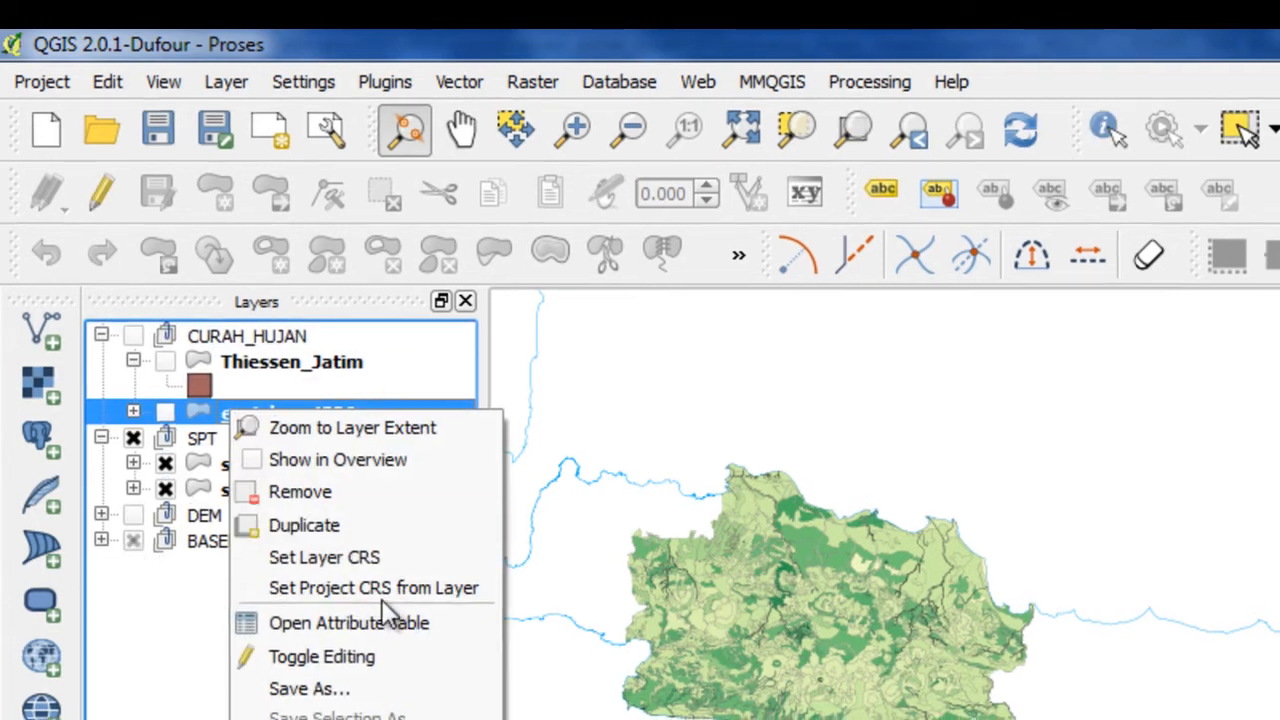
left_click(400, 625)
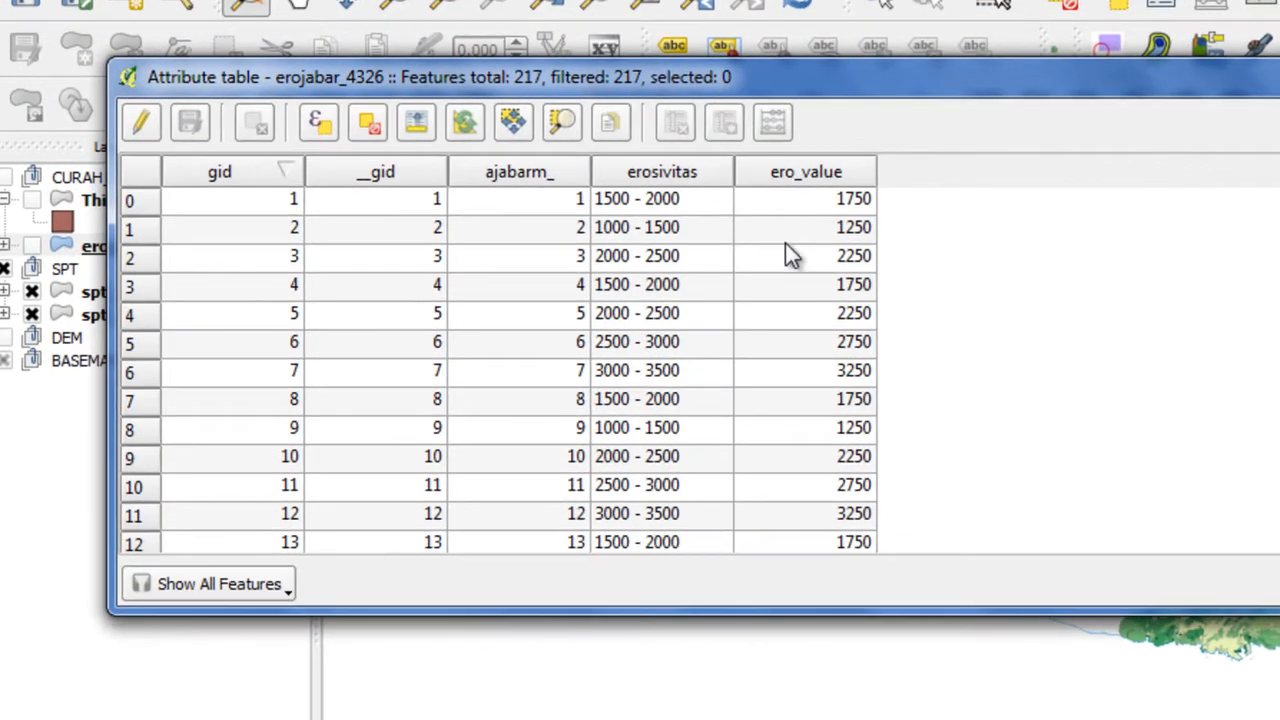
left_click_drag(870, 92, 836, 209)
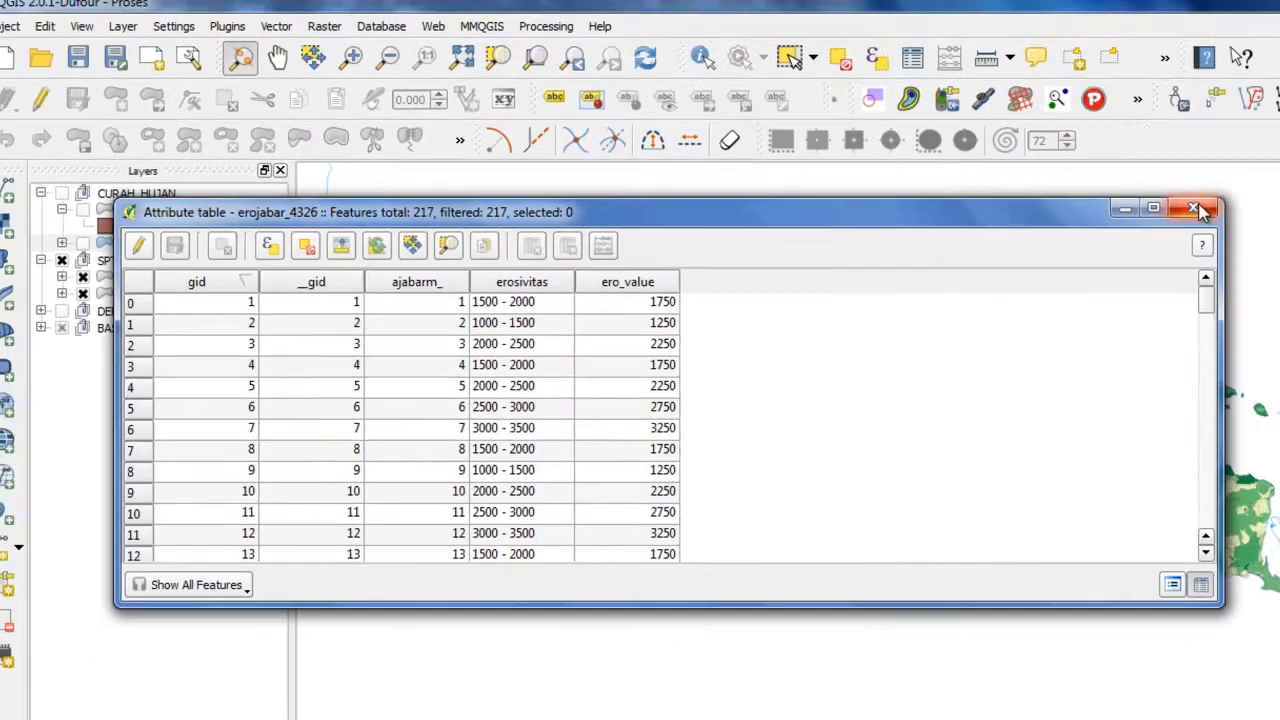
left_click(1203, 209)
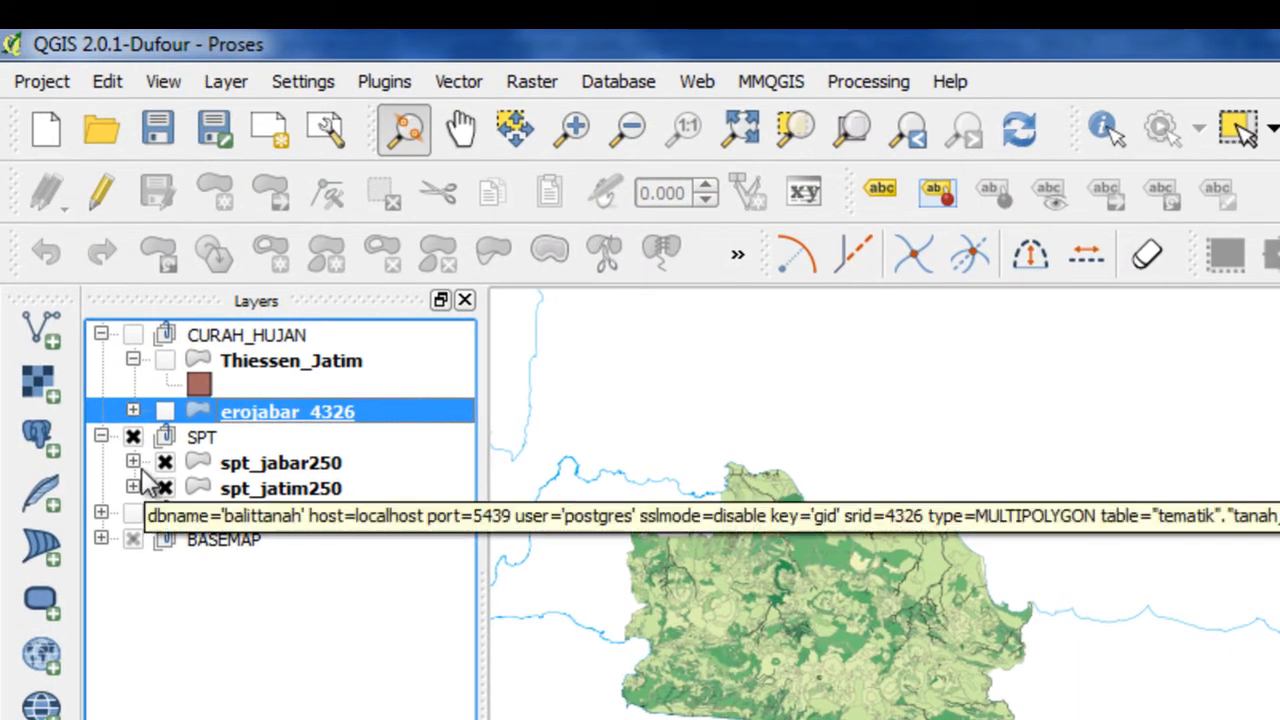
Open the attribute table of the spt_jabar250 layer in the SPT group.
left_click(135, 463)
left_click(133, 462)
left_click(218, 469)
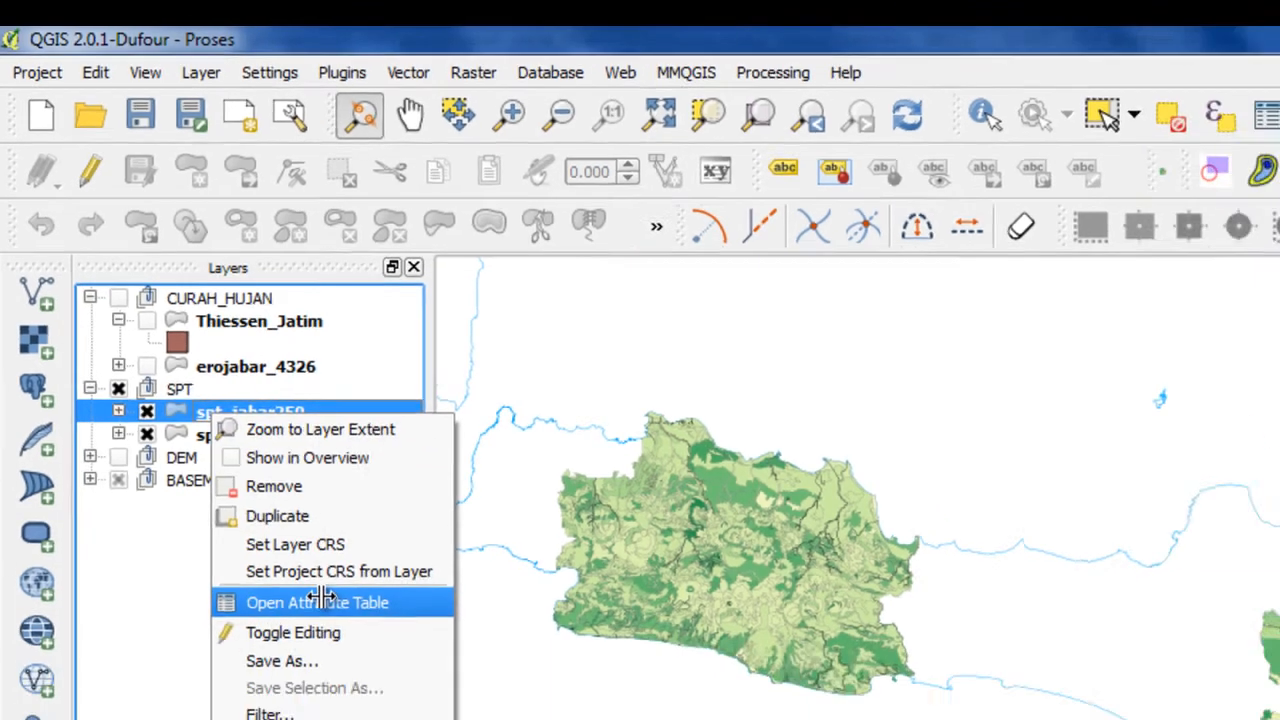
left_click(321, 602)
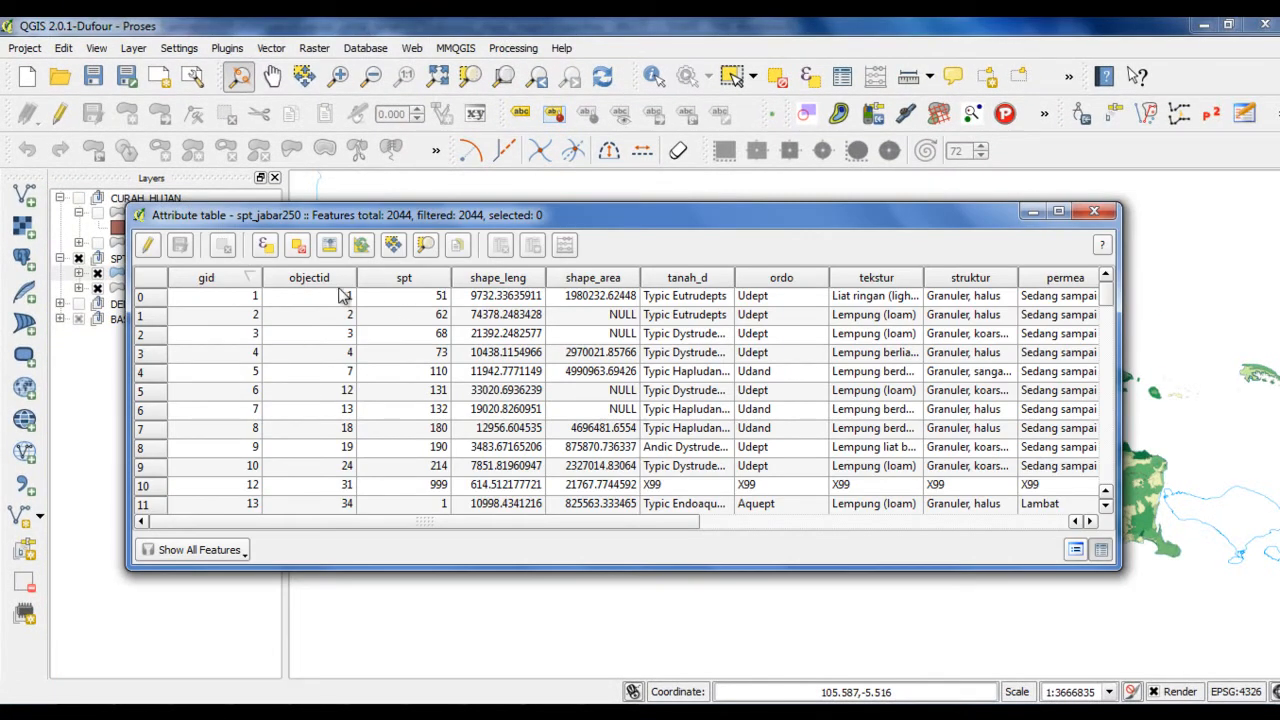
Narrow the gid, objectid and spt columns and examine the remaining soil attributes through the lereng field.
left_click_drag(262, 278, 201, 278)
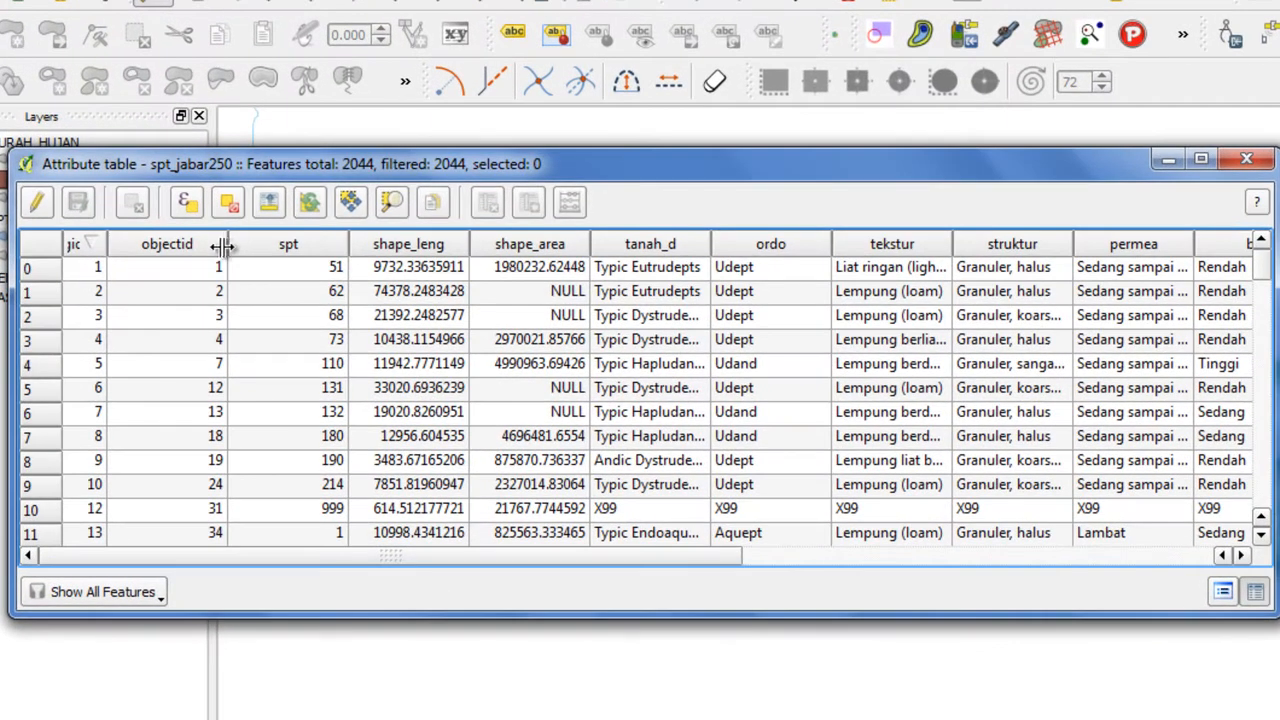
left_click(215, 249)
left_click_drag(228, 258, 168, 258)
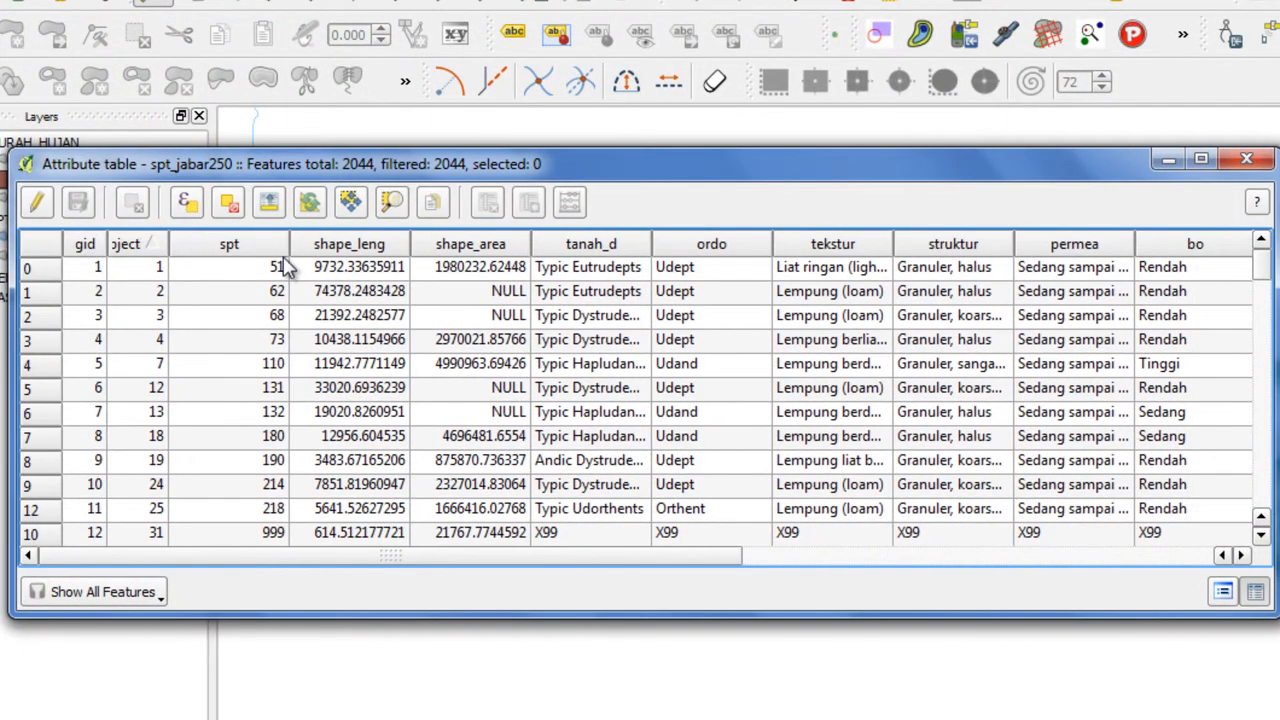
left_click_drag(290, 246, 228, 278)
left_click_drag(567, 565, 808, 571)
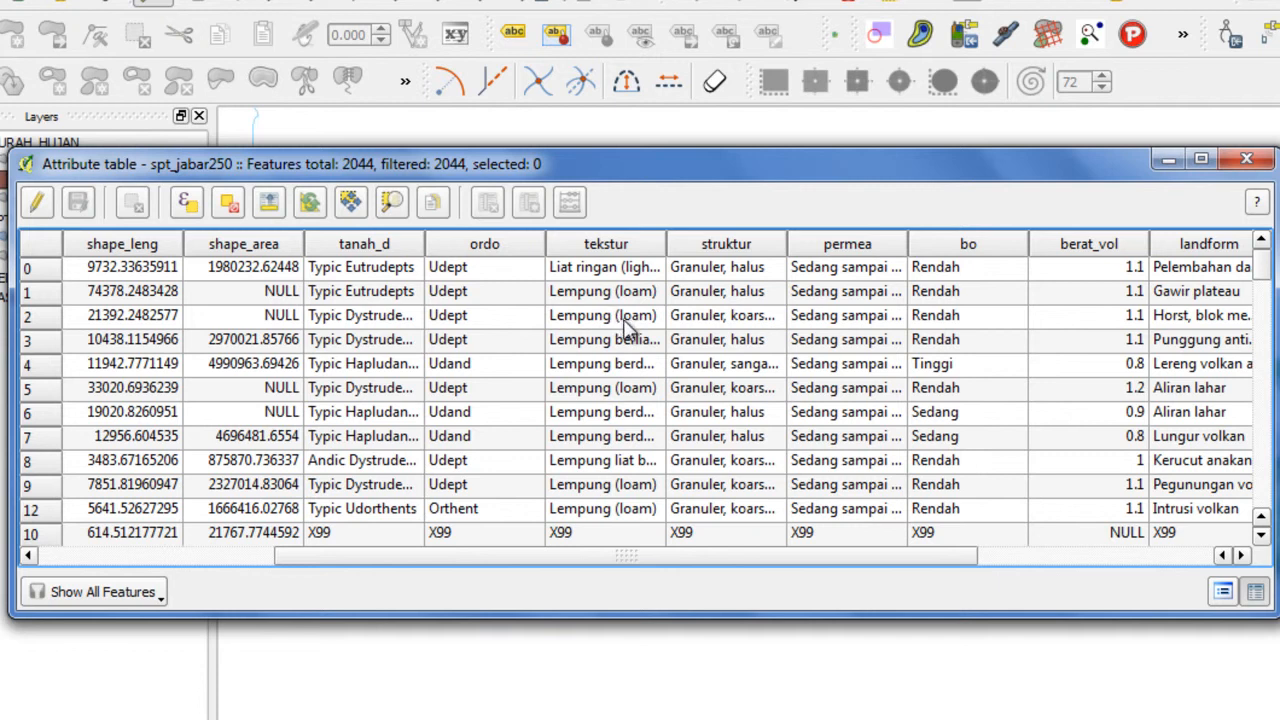
left_click_drag(760, 556, 990, 570)
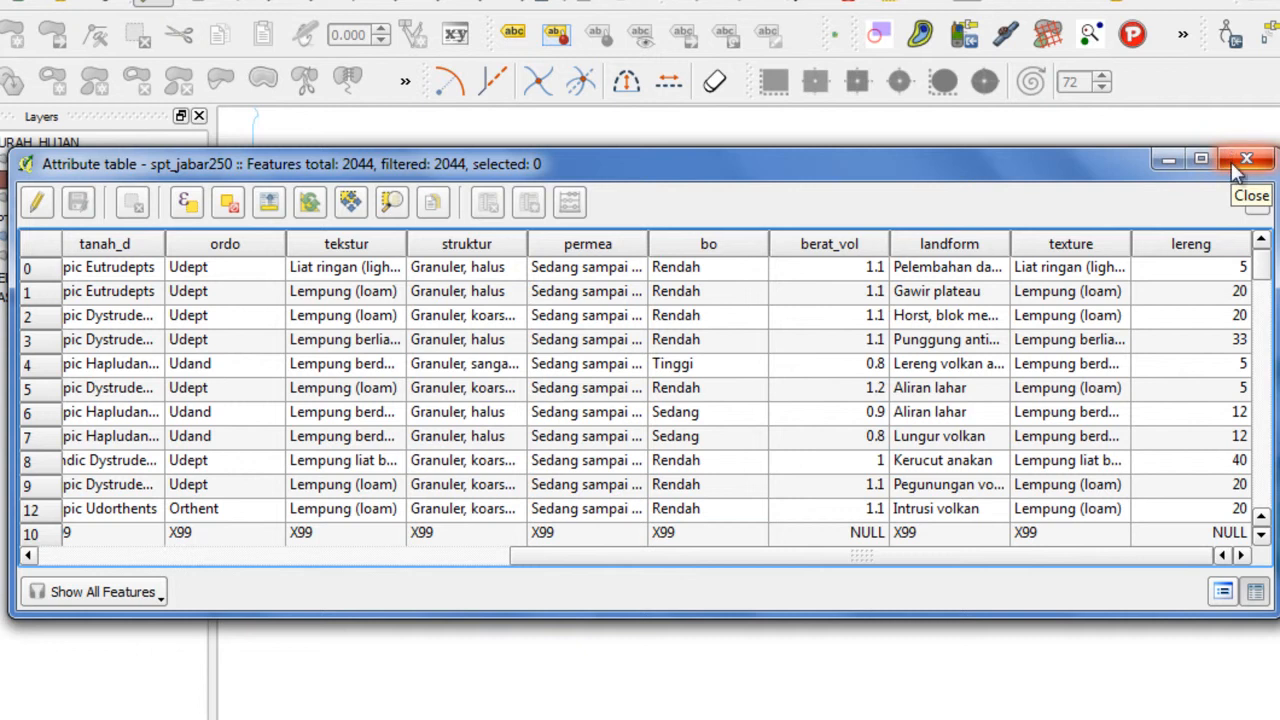
Move the spt_jabar250 table clear of the layer list and open the spt_jatim250 attribute table.
left_click_drag(692, 156, 72, 280)
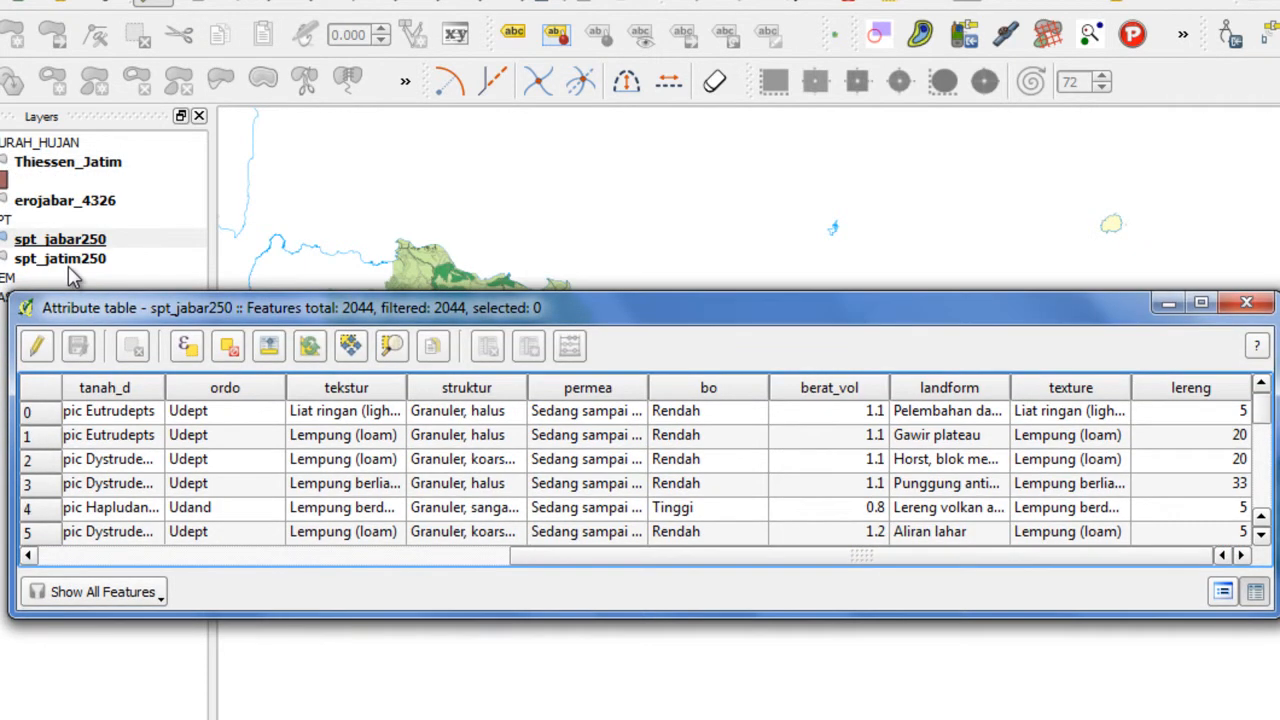
right_click(70, 264)
left_click(146, 430)
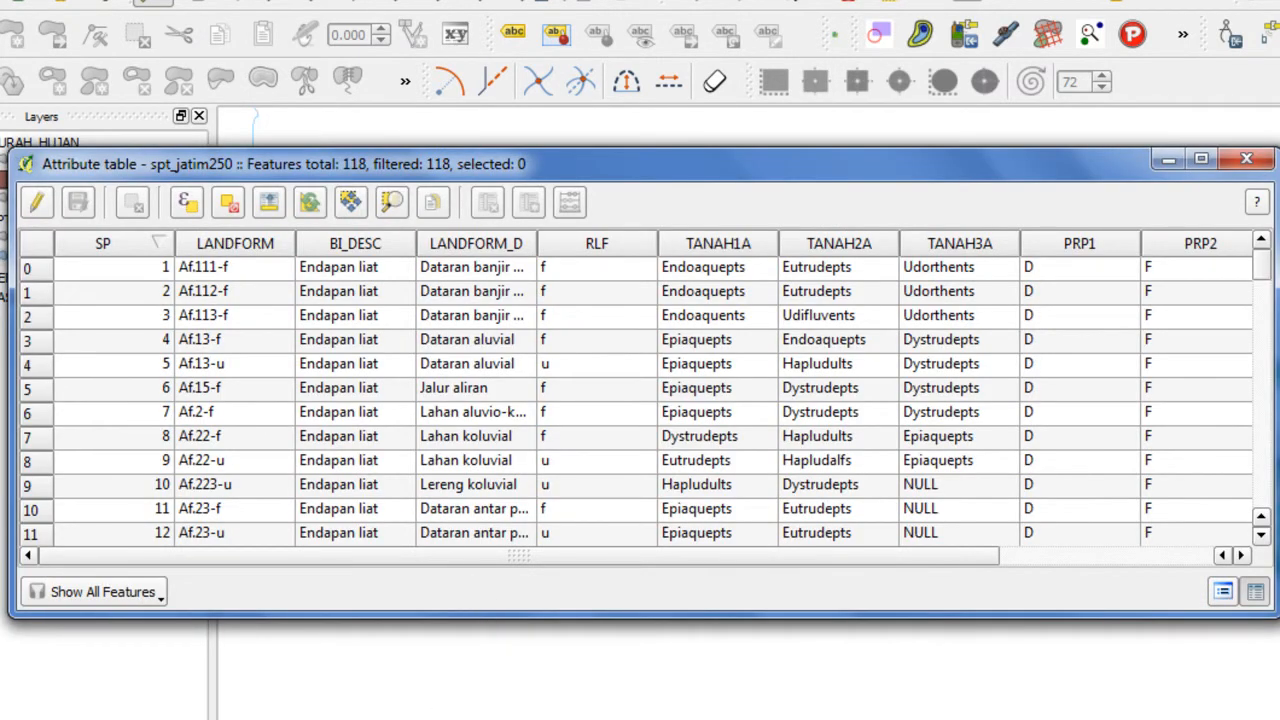
Arrange the spt_jatim250 attribute table above the spt_jabar250 one so their fields can be compared.
mouse_move(267, 700)
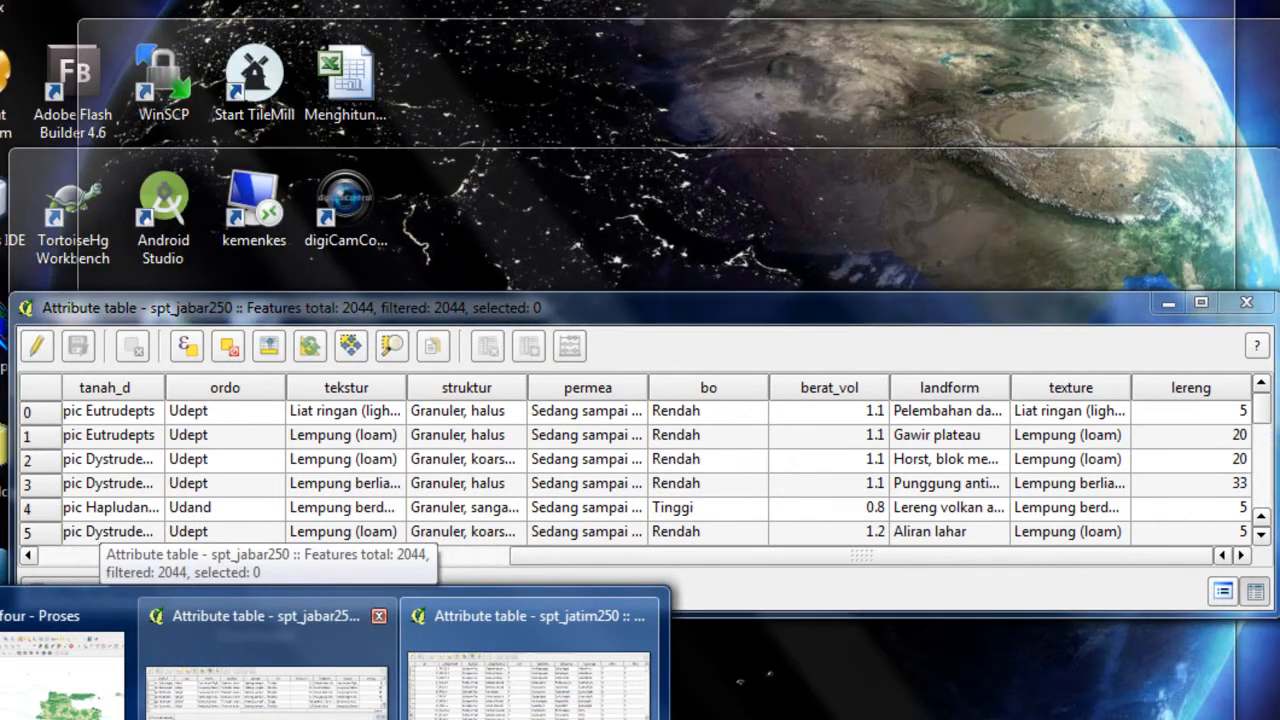
left_click(267, 690)
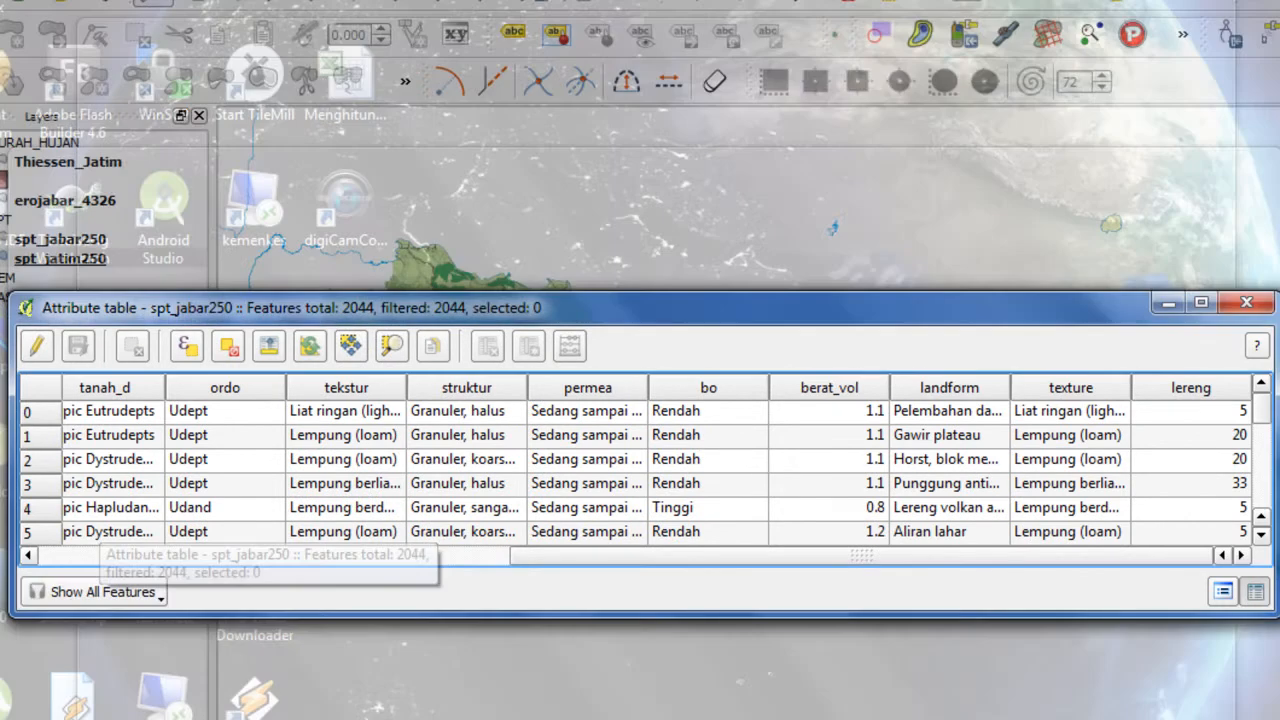
left_click_drag(540, 313, 520, 440)
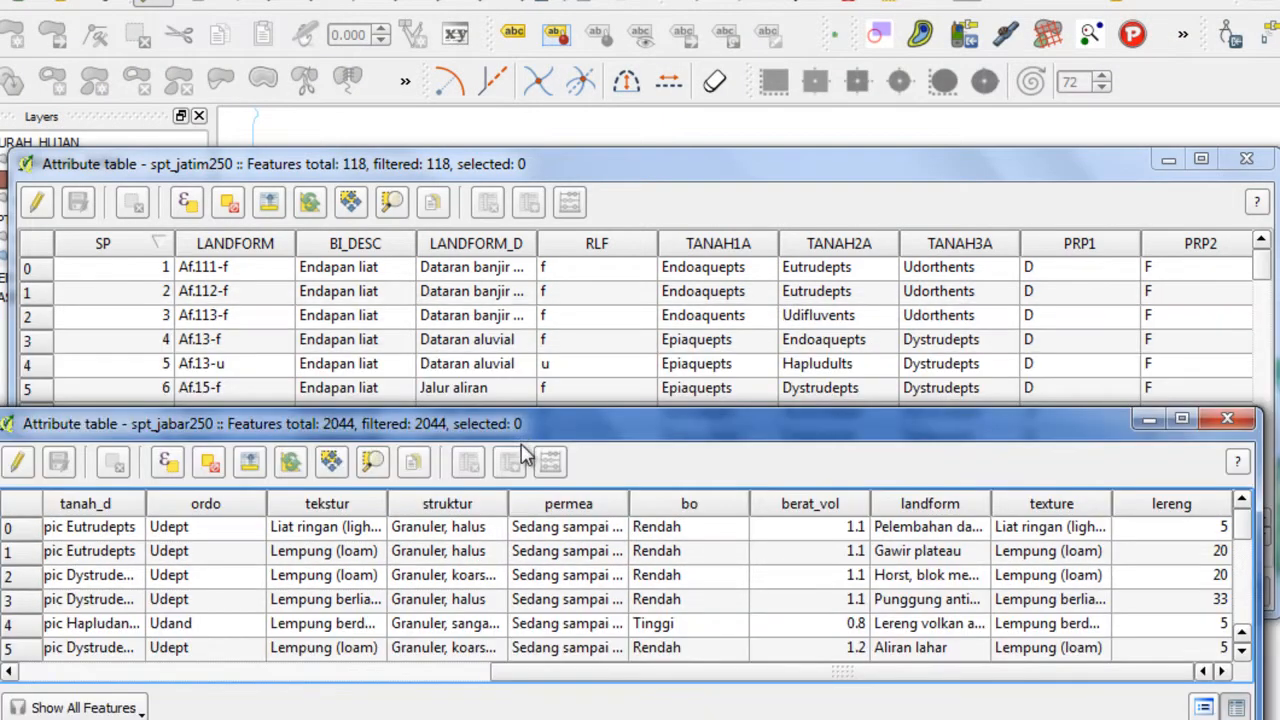
left_click_drag(557, 175, 559, 0)
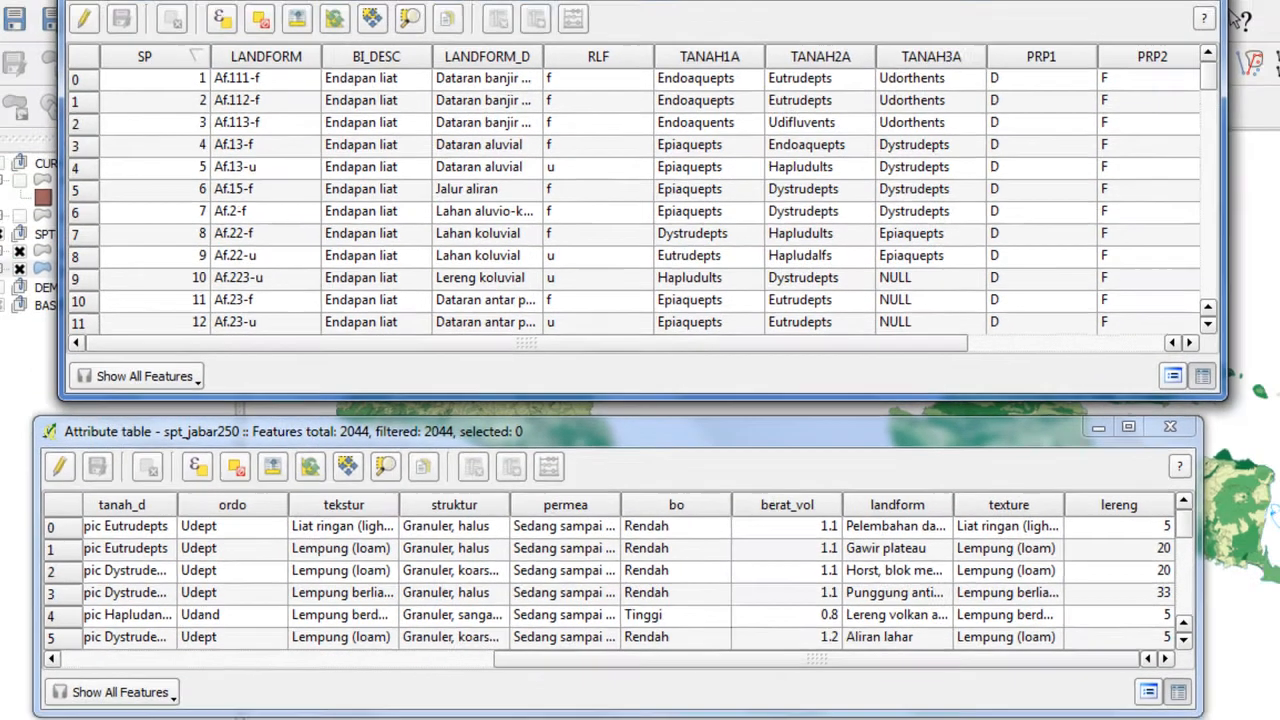
Switch to the FME Workbench workspace to examine the attribute mapping from SPT JABAR and SPT JATIM to SPT Indonesia.
mouse_move(376, 713)
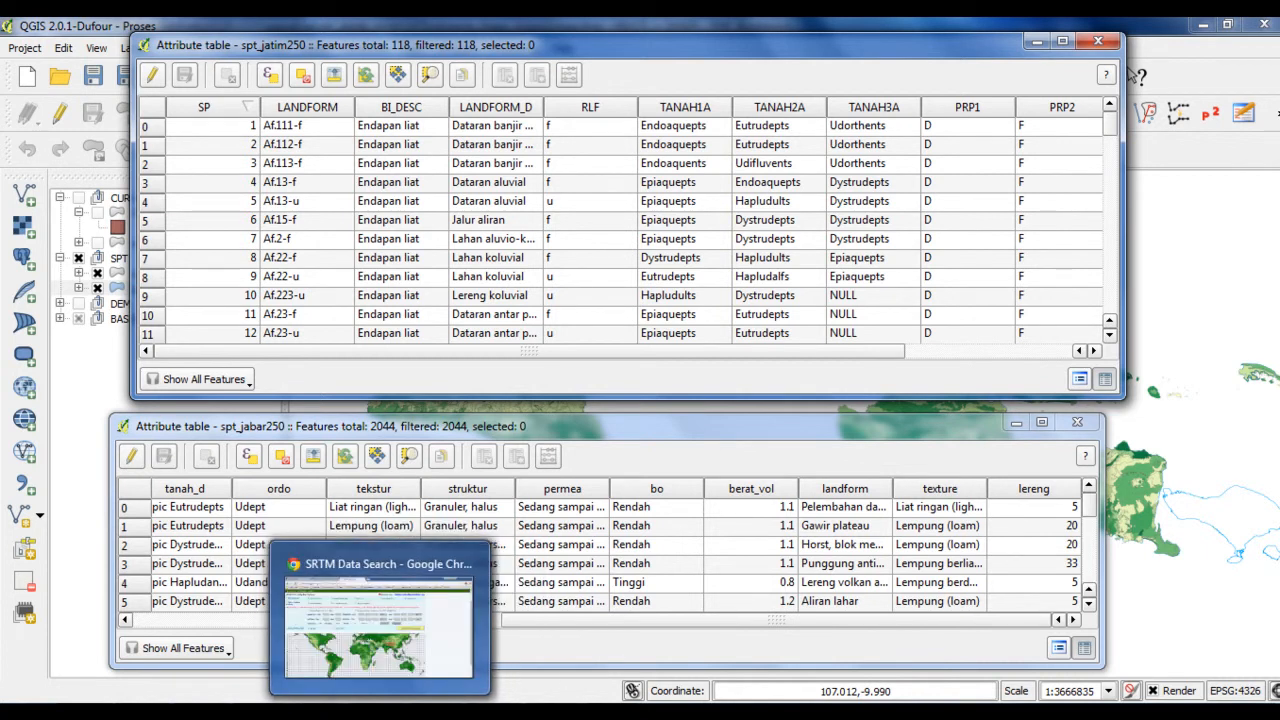
mouse_move(328, 713)
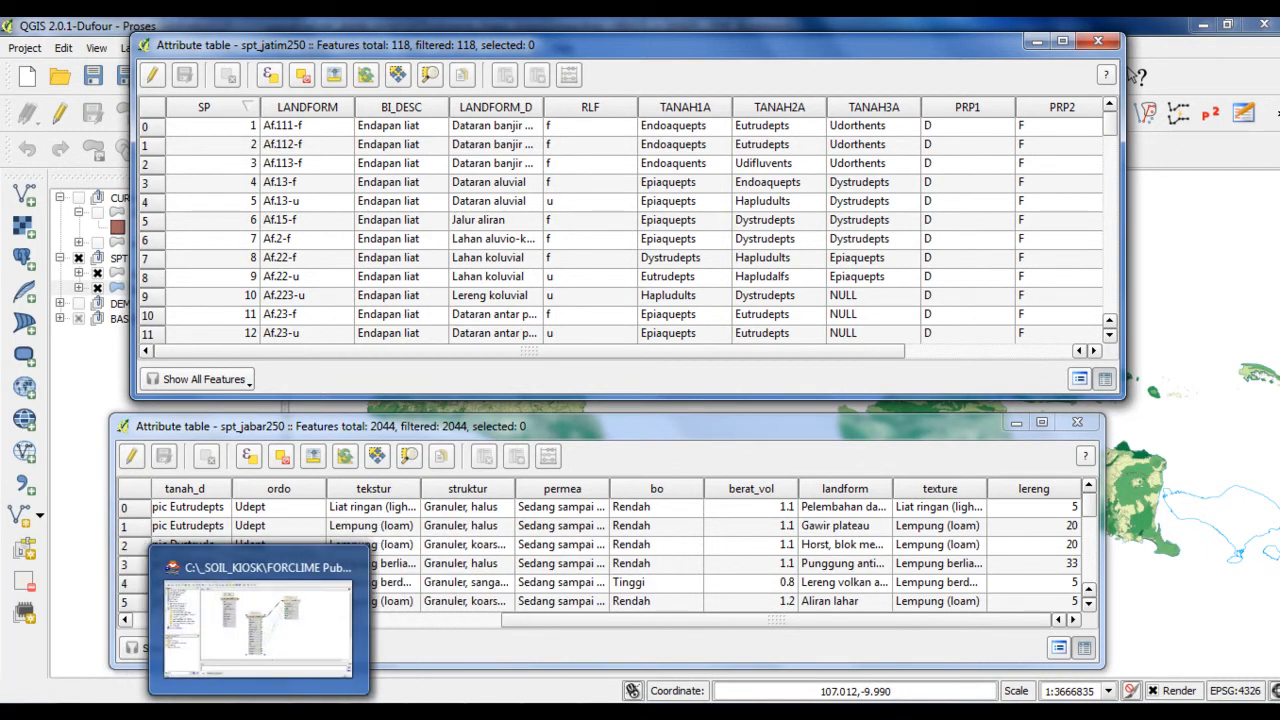
left_click(262, 713)
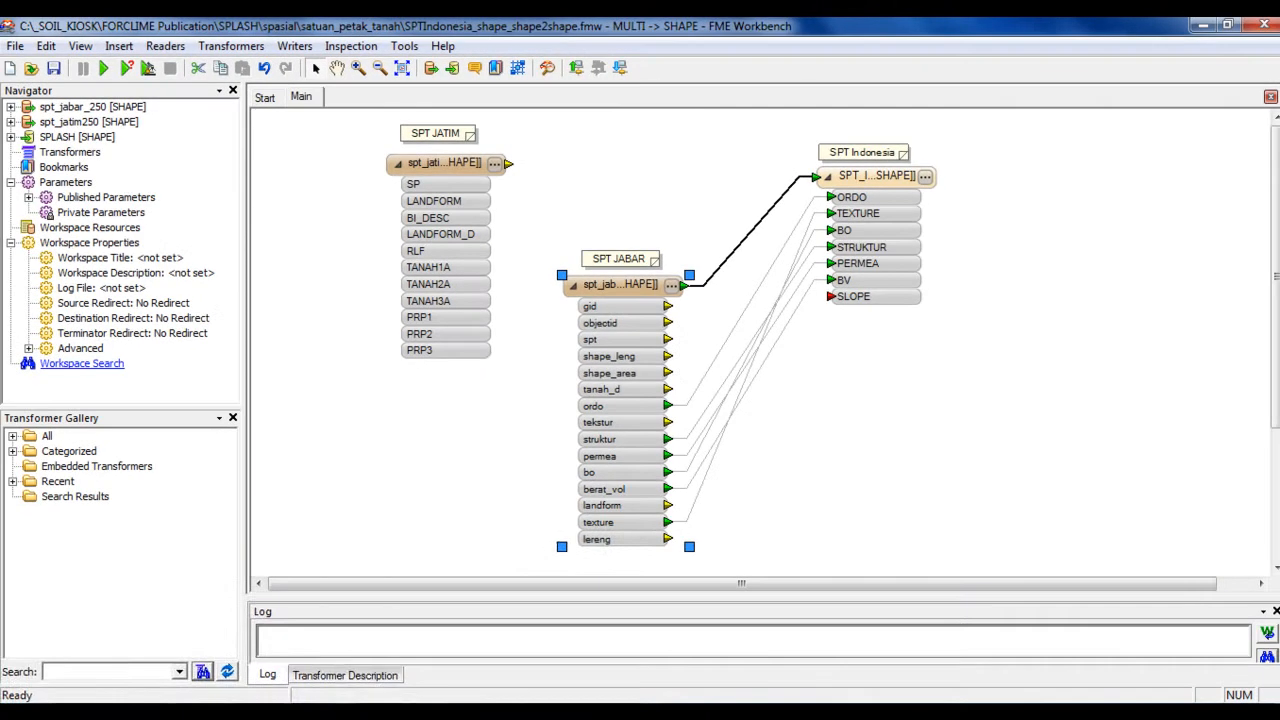
Switch back to the QGIS map, expand the DEM group and turn on its srtm_58_14 and srtm_59_14 layers.
mouse_move(328, 712)
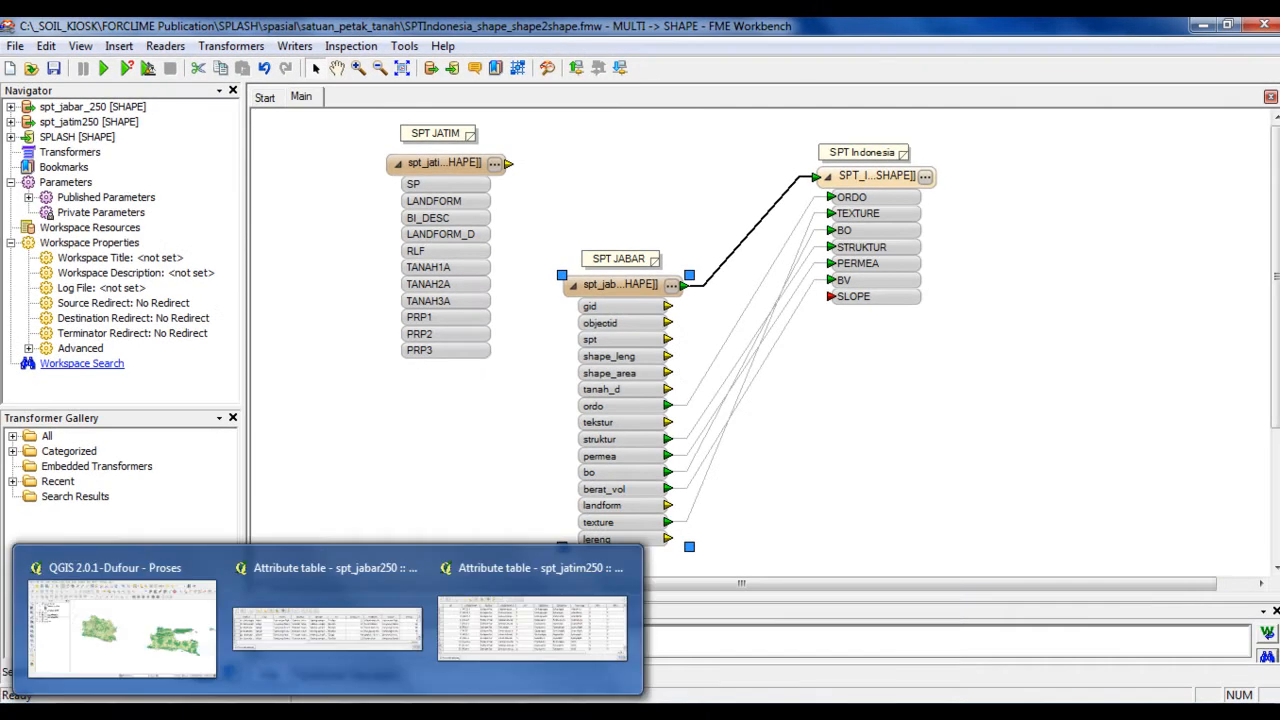
left_click(183, 651)
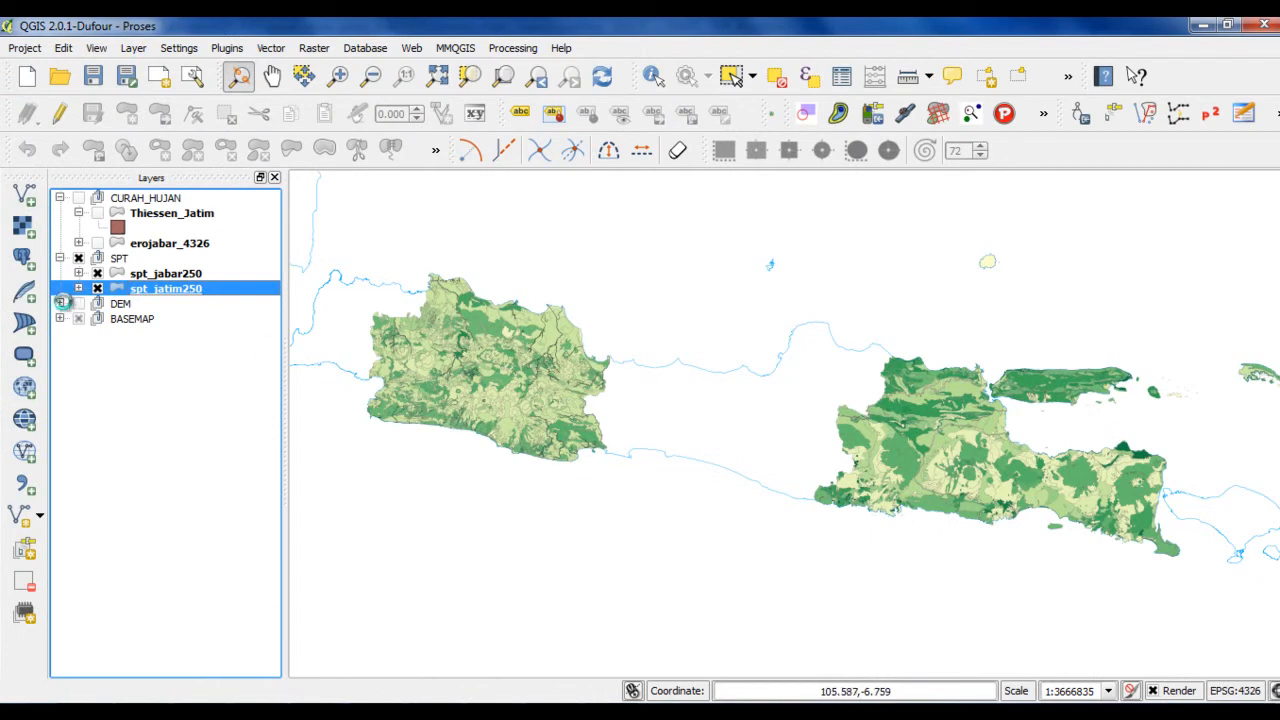
left_click(60, 303)
left_click(70, 306)
left_click(78, 303)
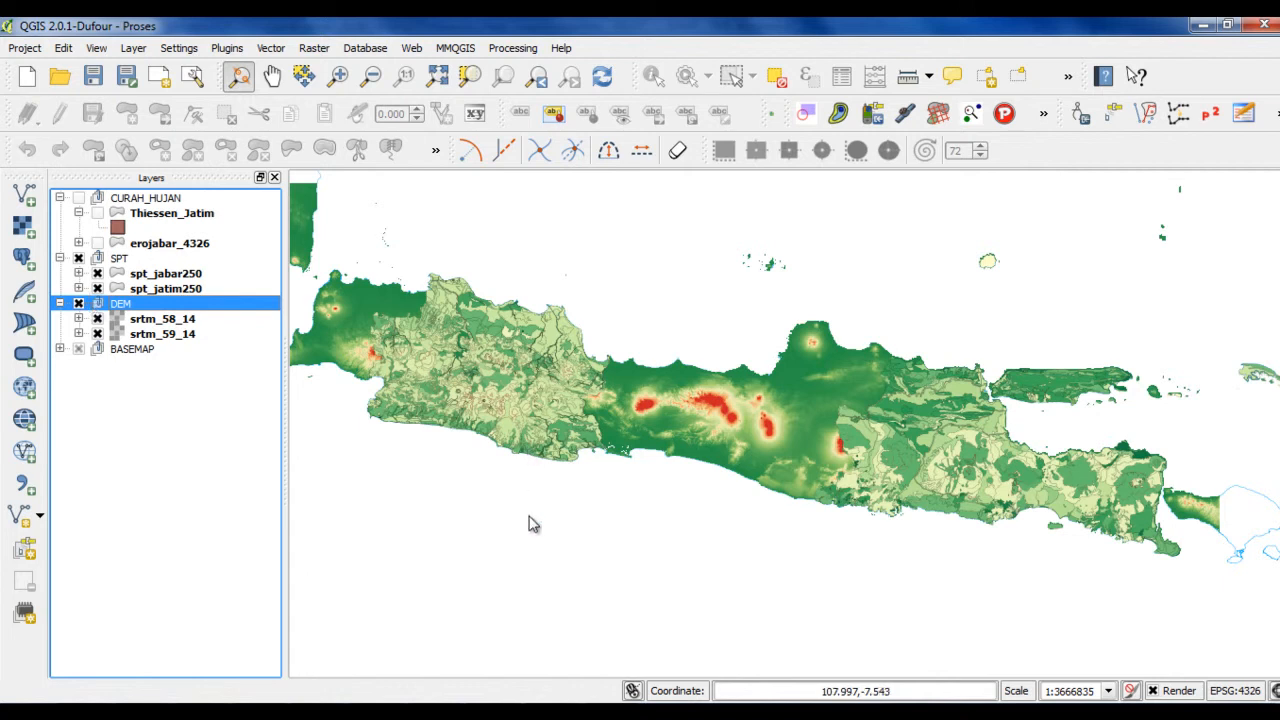
Switch to ArcMap with jawa_srtm.tif and locate the Slope tool in the Raster Surface toolset of 3D Analyst Tools.
left_click(482, 712)
left_click(463, 680)
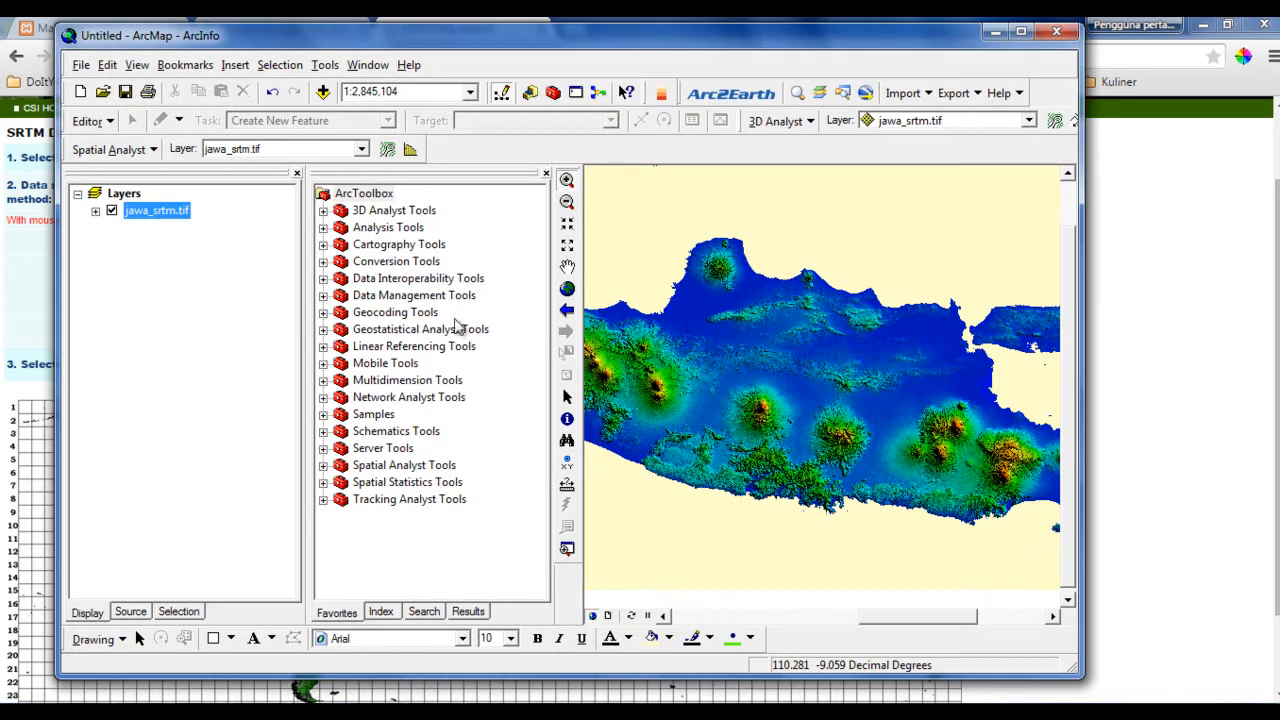
left_click(323, 210)
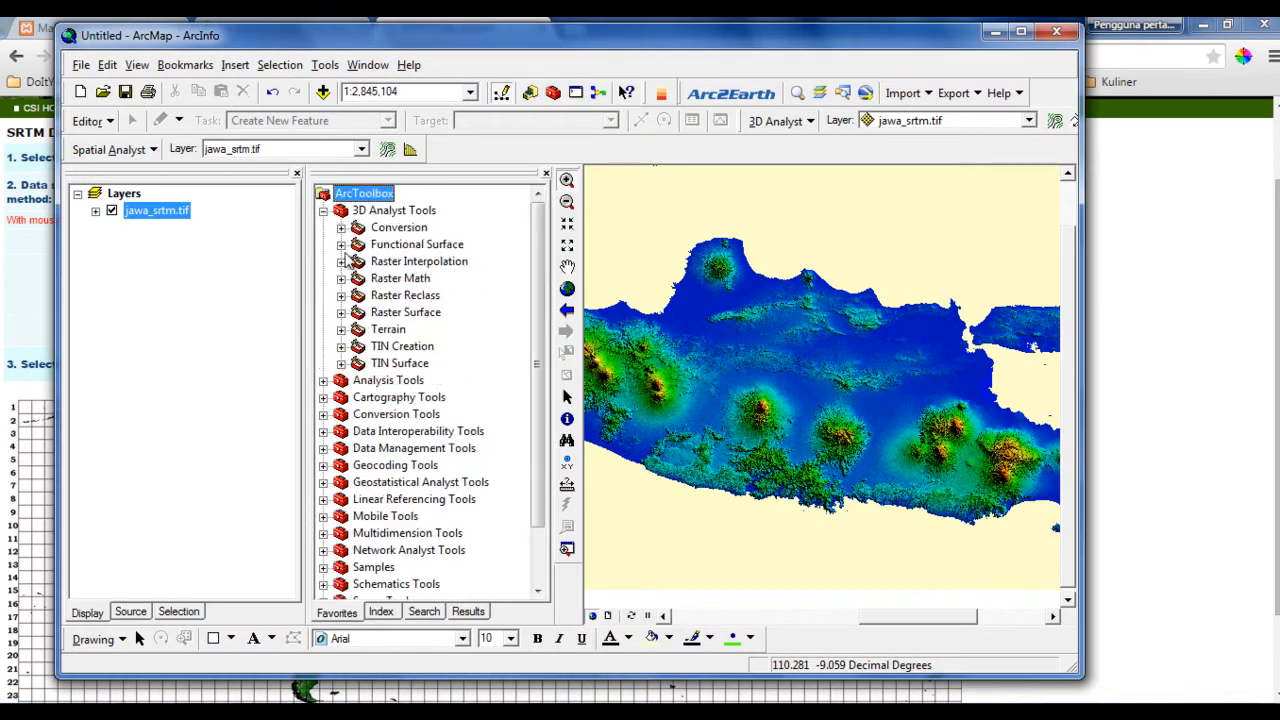
left_click(341, 312)
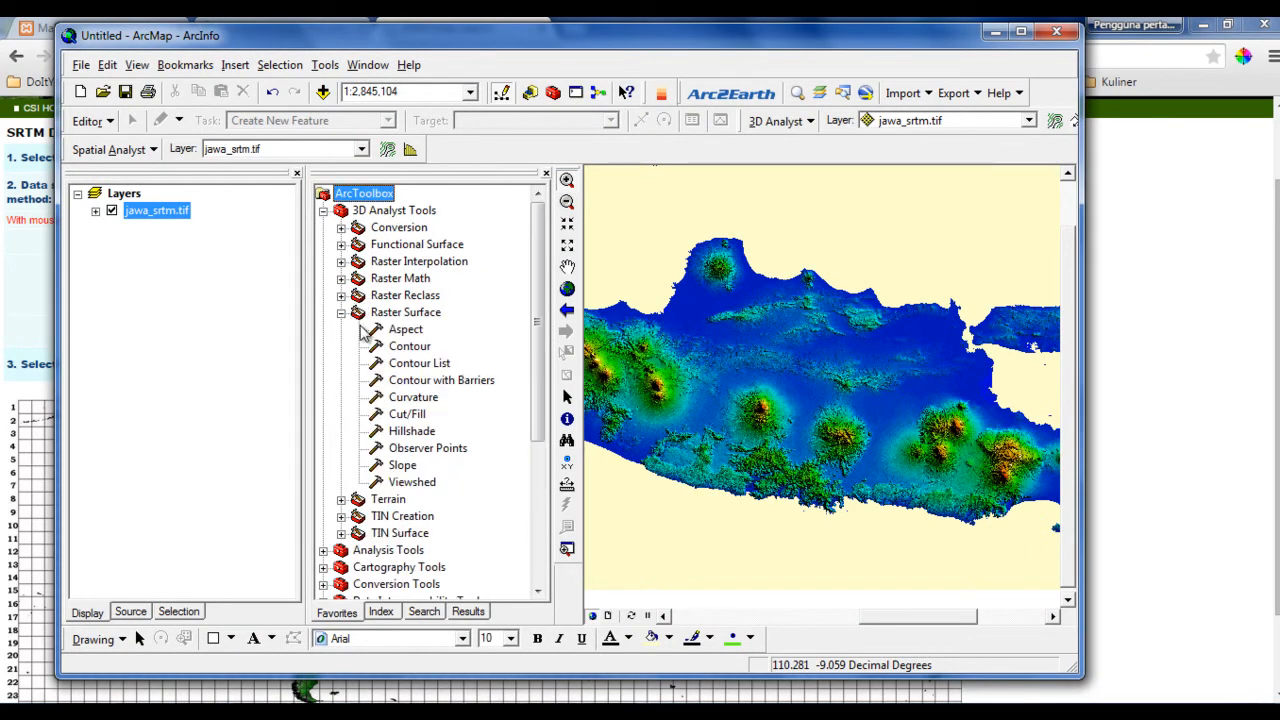
left_click(405, 465)
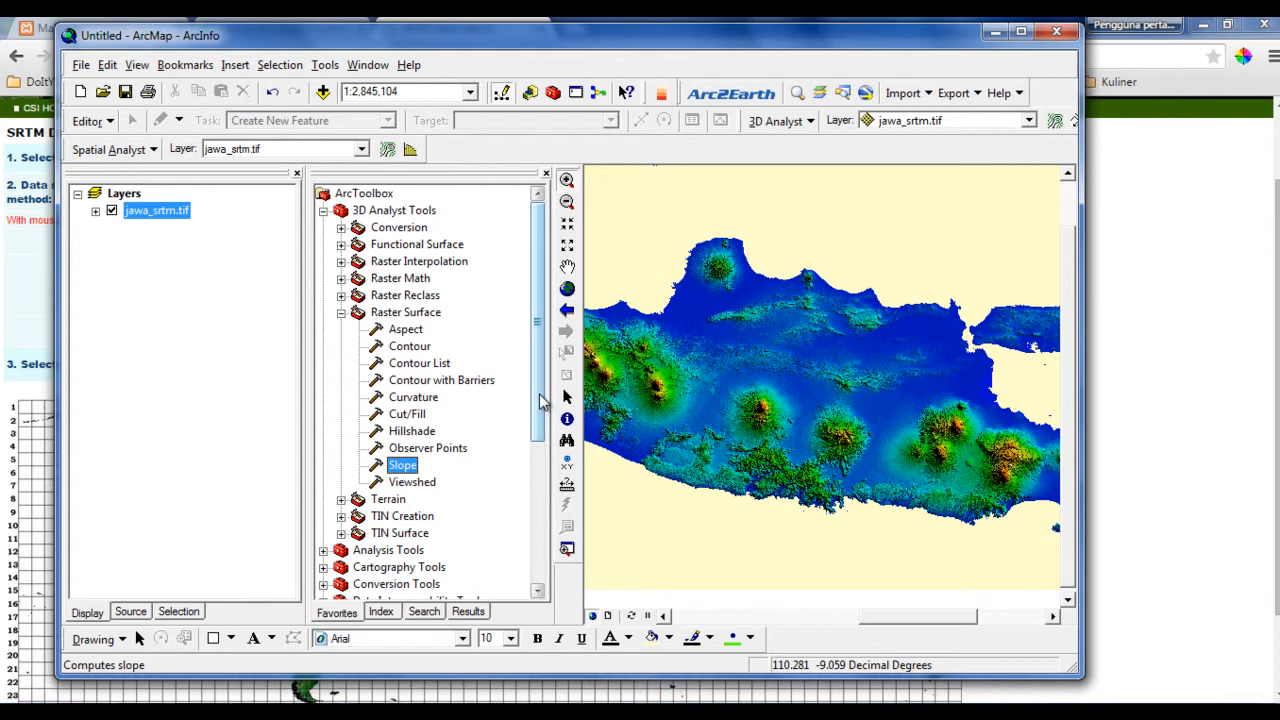
Switch to Chrome, open the Main.html land management page and zoom the satellite map in on Java.
left_click(668, 20)
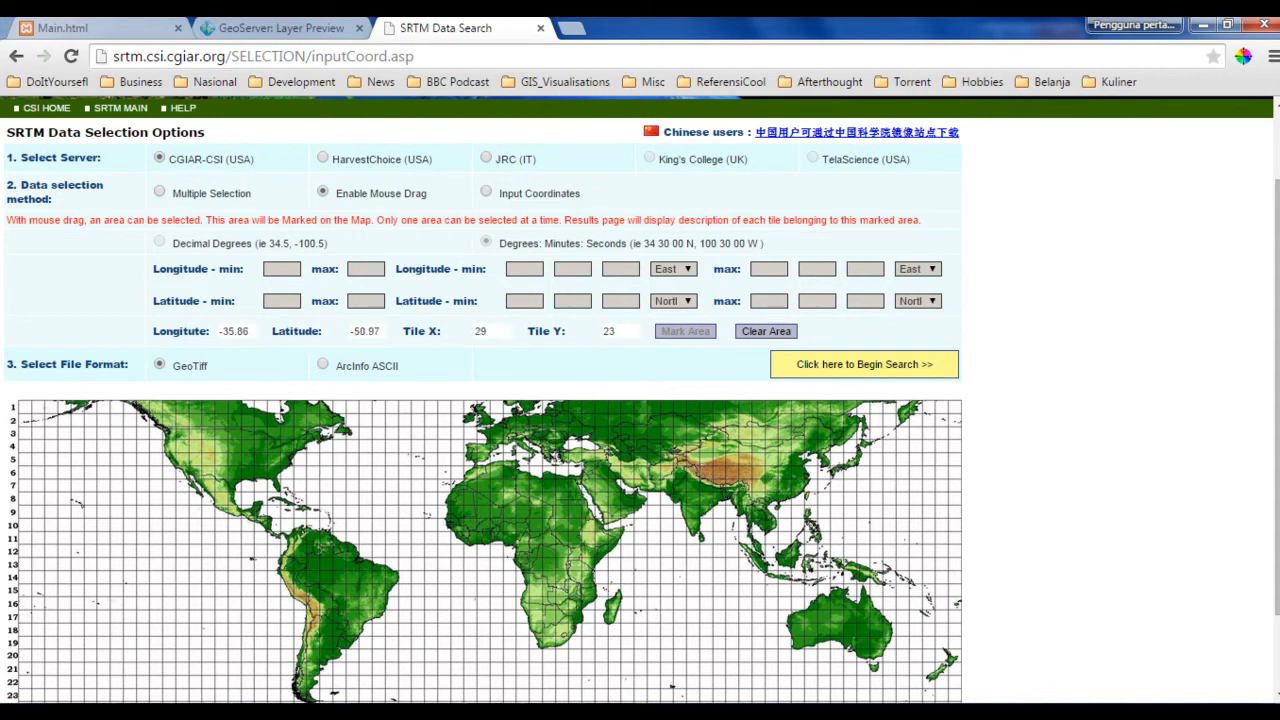
left_click(137, 30)
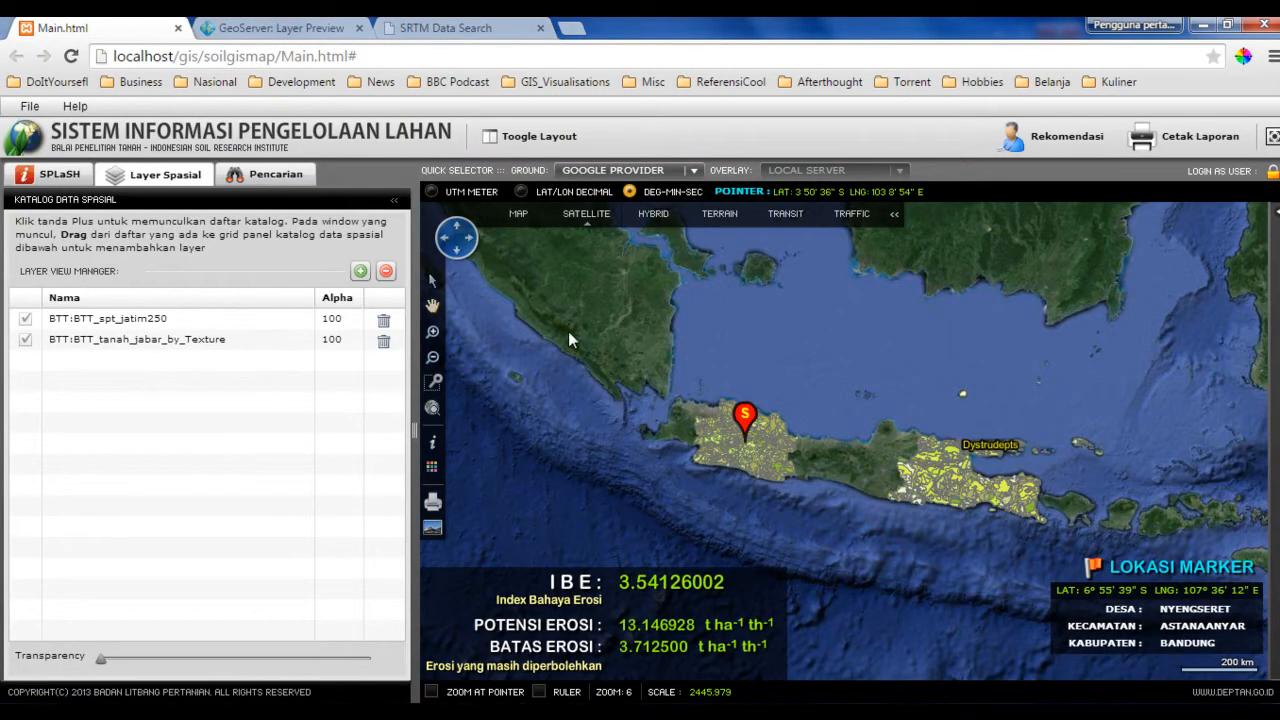
scroll(769, 424, "up", 1)
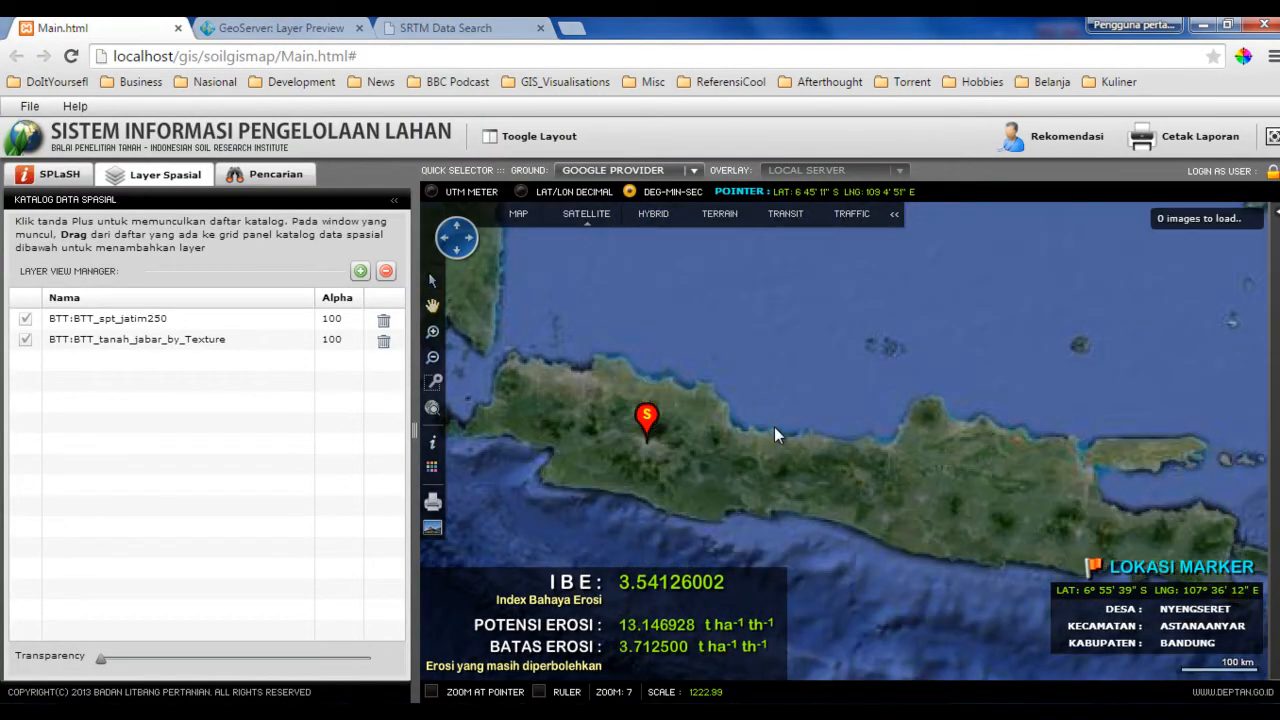